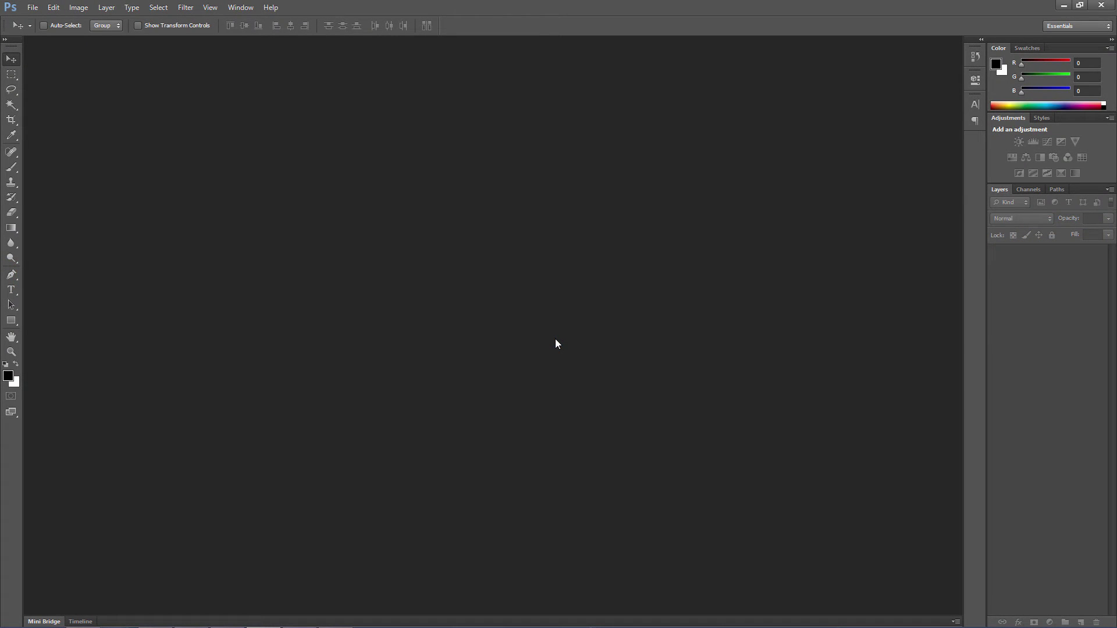
- Create a new 1280×720 px RGB document at 150 pixels/inch with a white background
{"action": "left_click", "coordinate": [33, 7]}
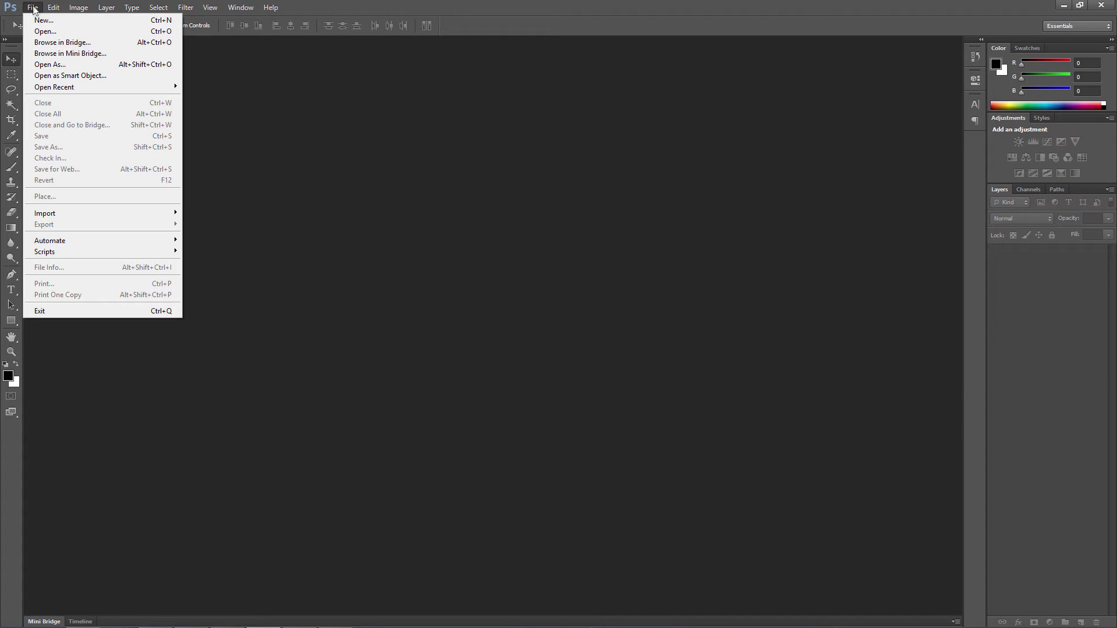
{"action": "left_click", "coordinate": [46, 24]}
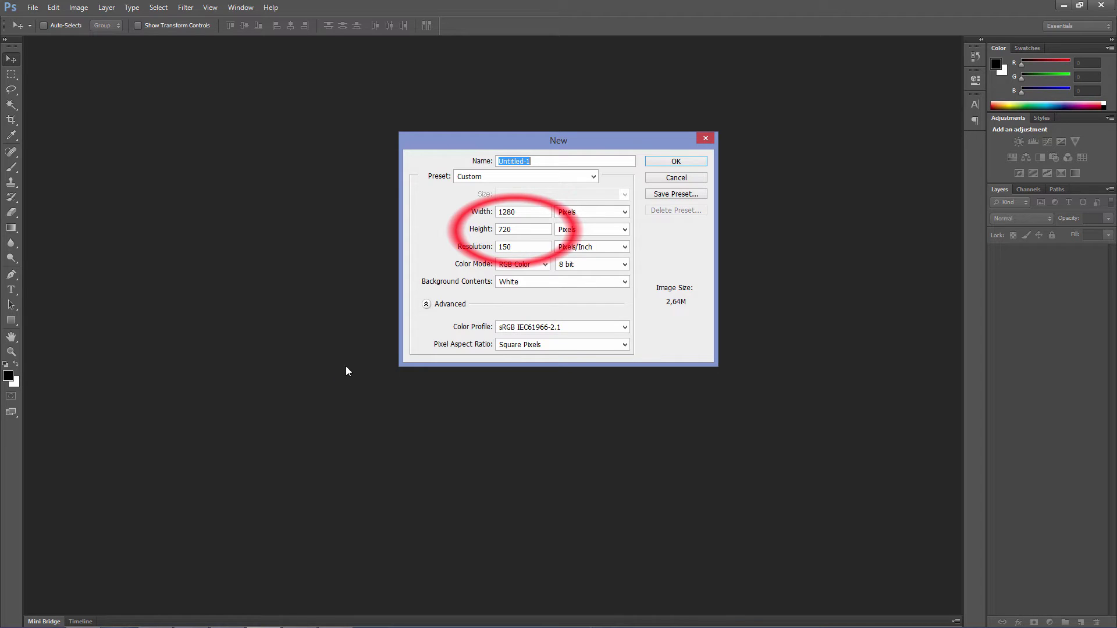
{"action": "left_click", "coordinate": [673, 162]}
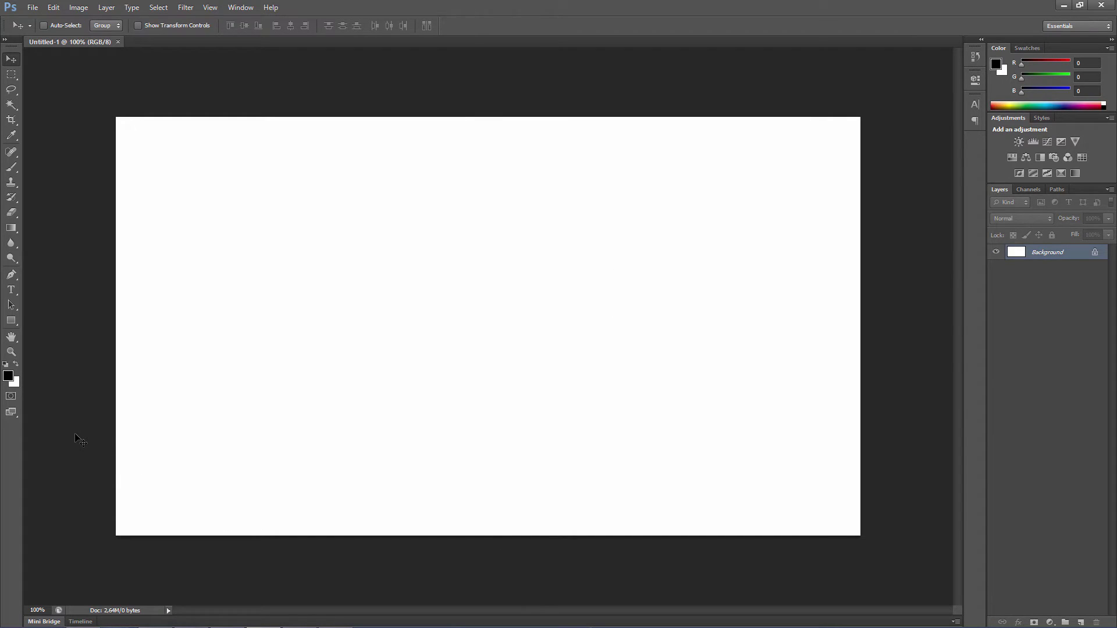
- Reset the default colours and fill the whole canvas with black
{"action": "key", "text": "d"}
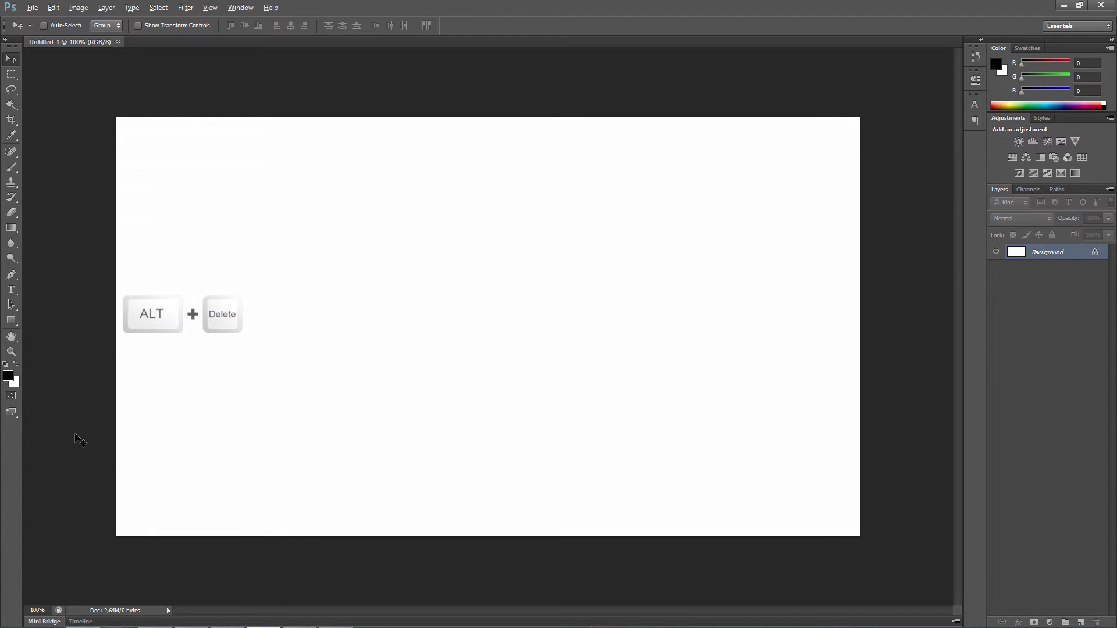
{"action": "key", "text": "alt+Delete"}
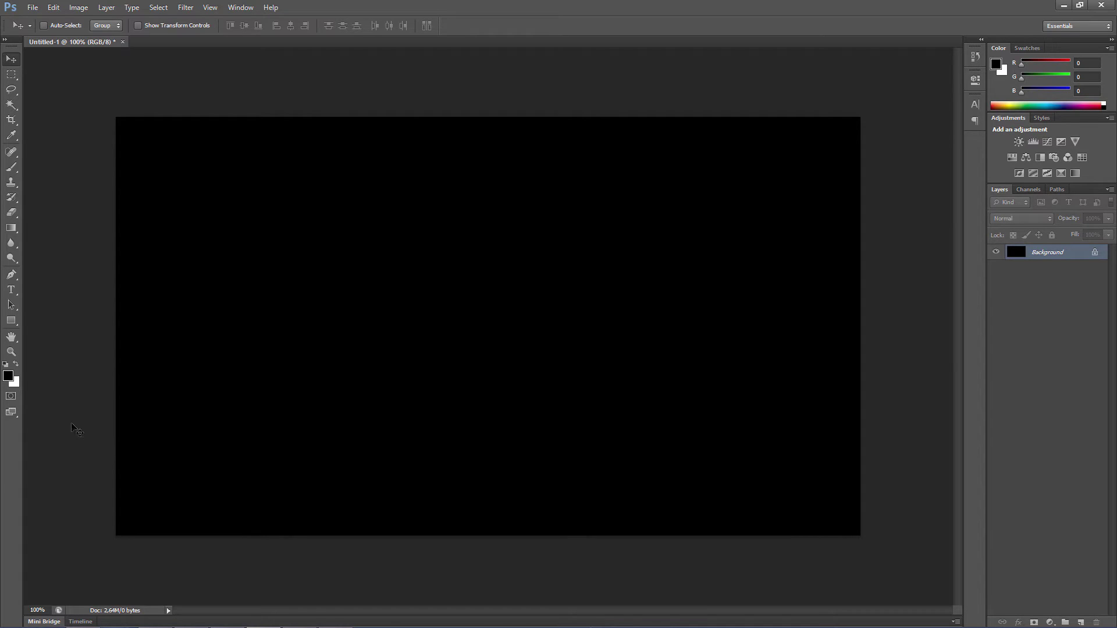
{"action": "left_click", "coordinate": [11, 291]}
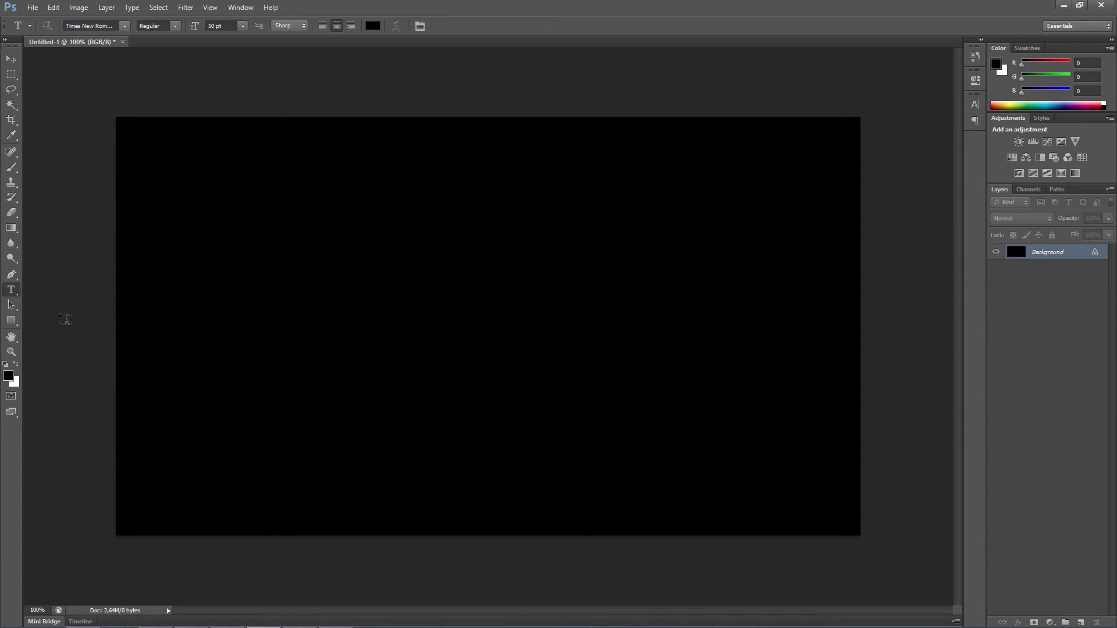
- Set the type font to Ringbearer at 110 pt
{"action": "left_click", "coordinate": [102, 27]}
{"action": "type", "text": "Ringbearer"}
{"action": "key", "text": "Return"}
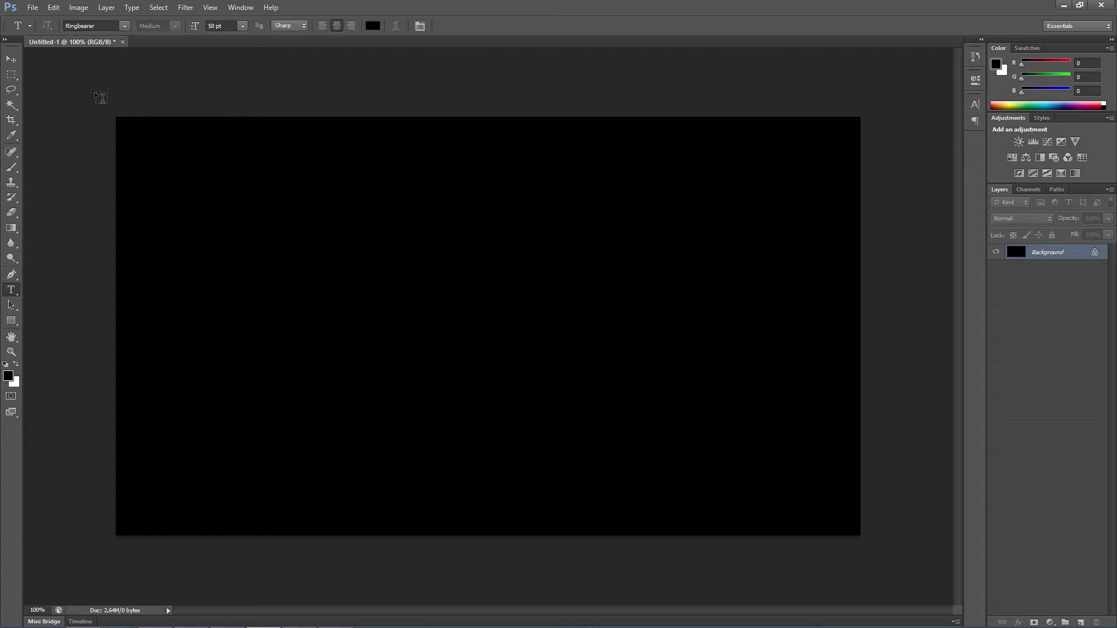
{"action": "left_click", "coordinate": [225, 26]}
{"action": "type", "text": "110"}
{"action": "key", "text": "Return"}
- Set the text colour to orange, RGB 240, 140, 30
{"action": "left_click", "coordinate": [373, 26]}
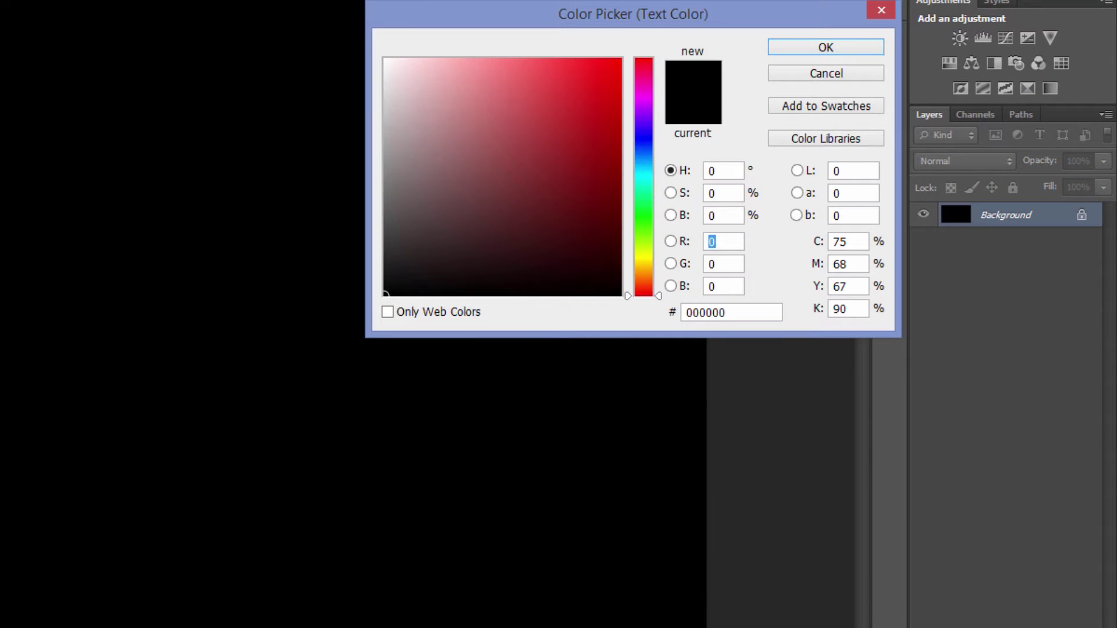
{"action": "type", "text": "240"}
{"action": "key", "text": "Tab"}
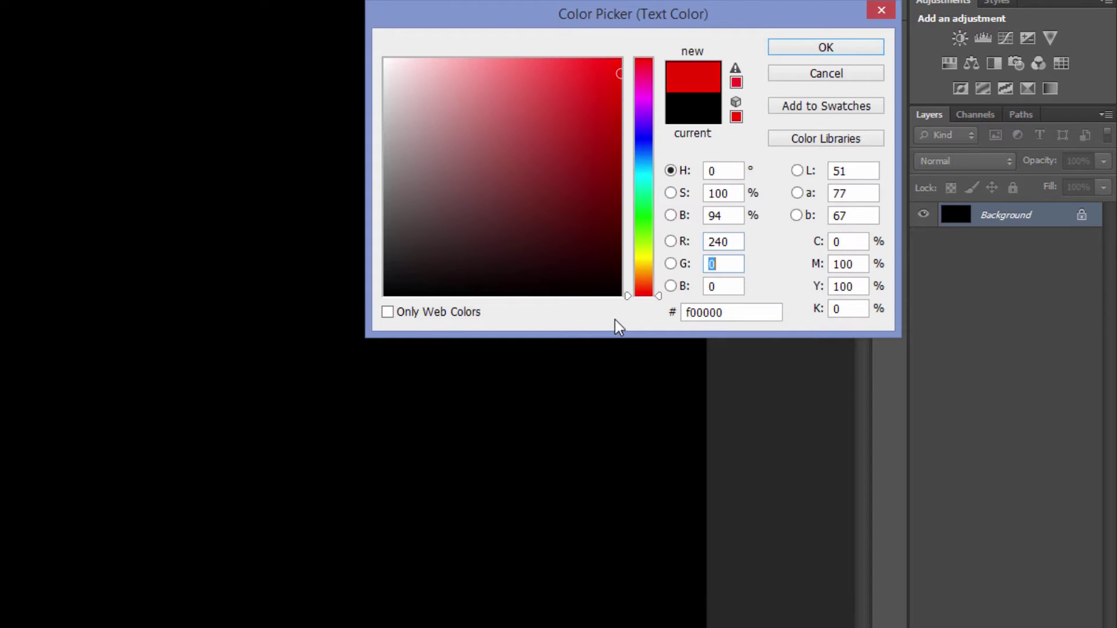
{"action": "type", "text": "140"}
{"action": "key", "text": "Tab"}
{"action": "type", "text": "30"}
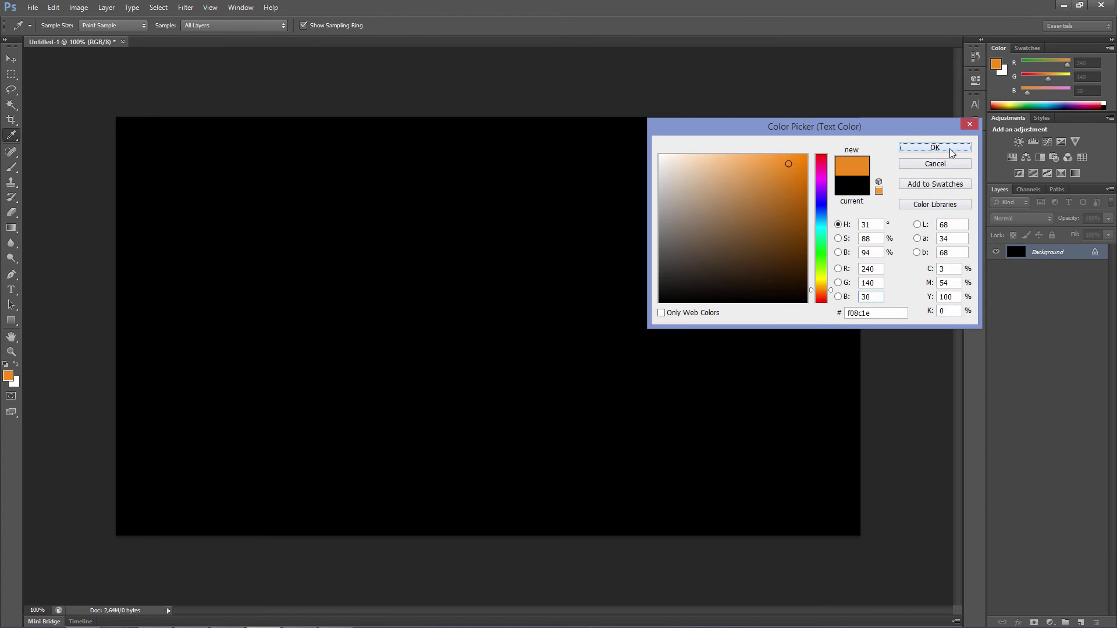
{"action": "left_click", "coordinate": [952, 153]}
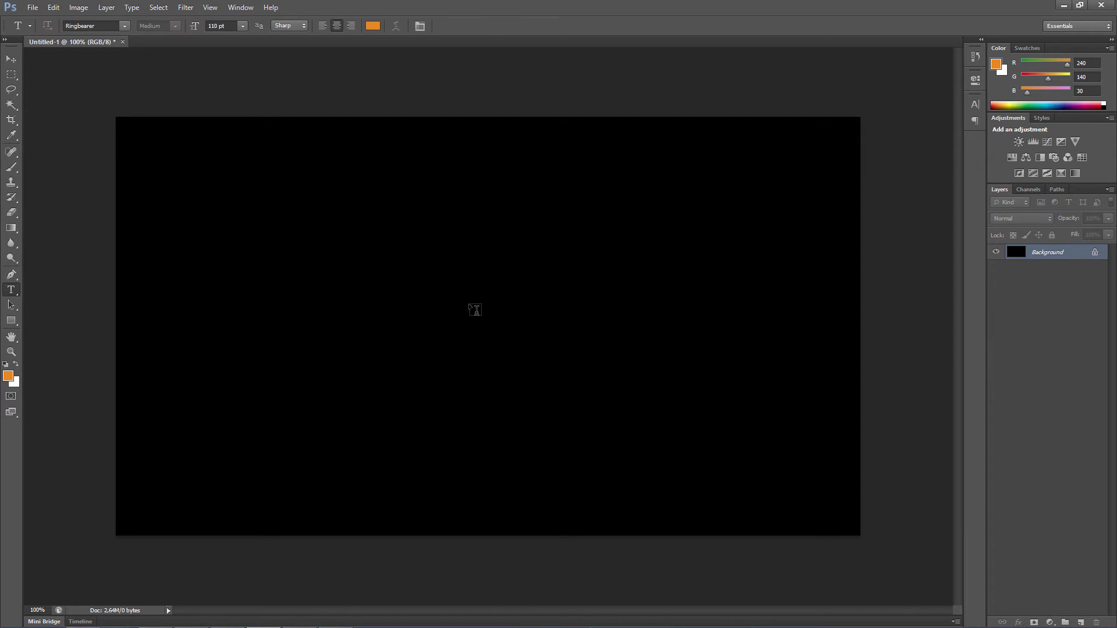
- Type 'LORD RingS' near the canvas centre and commit it as a text layer
{"action": "left_click", "coordinate": [476, 309]}
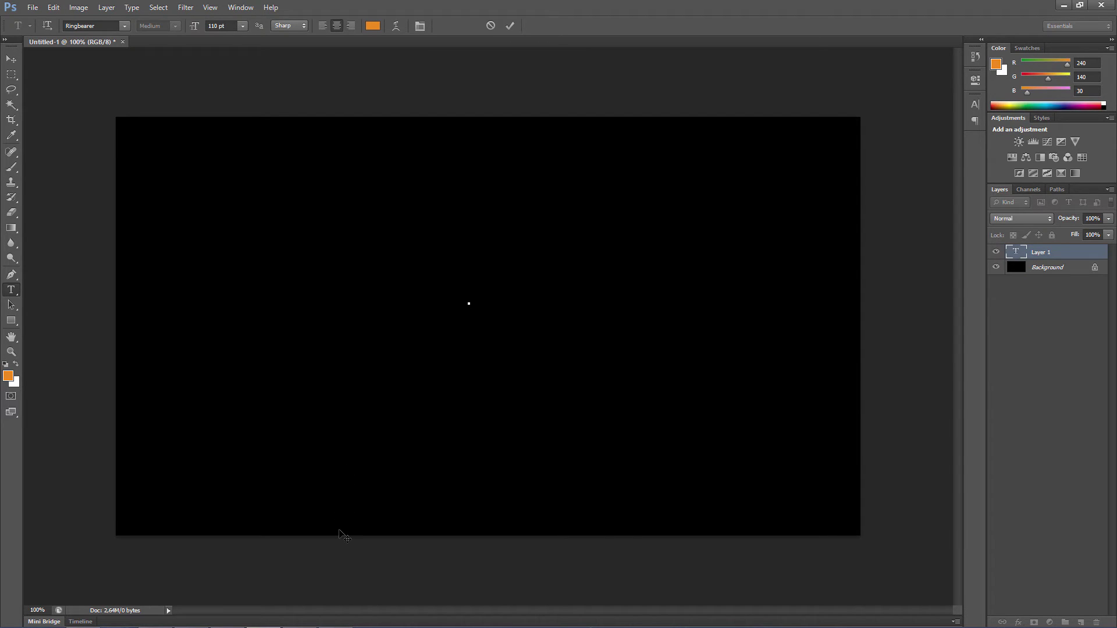
{"action": "type", "text": "LOR"}
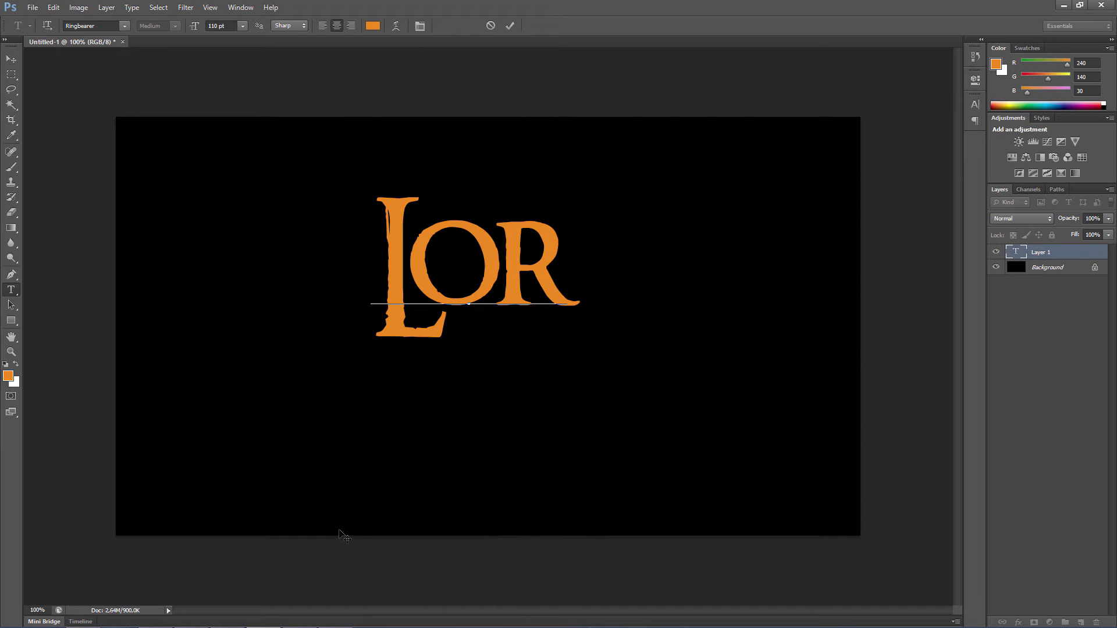
{"action": "type", "text": "D"}
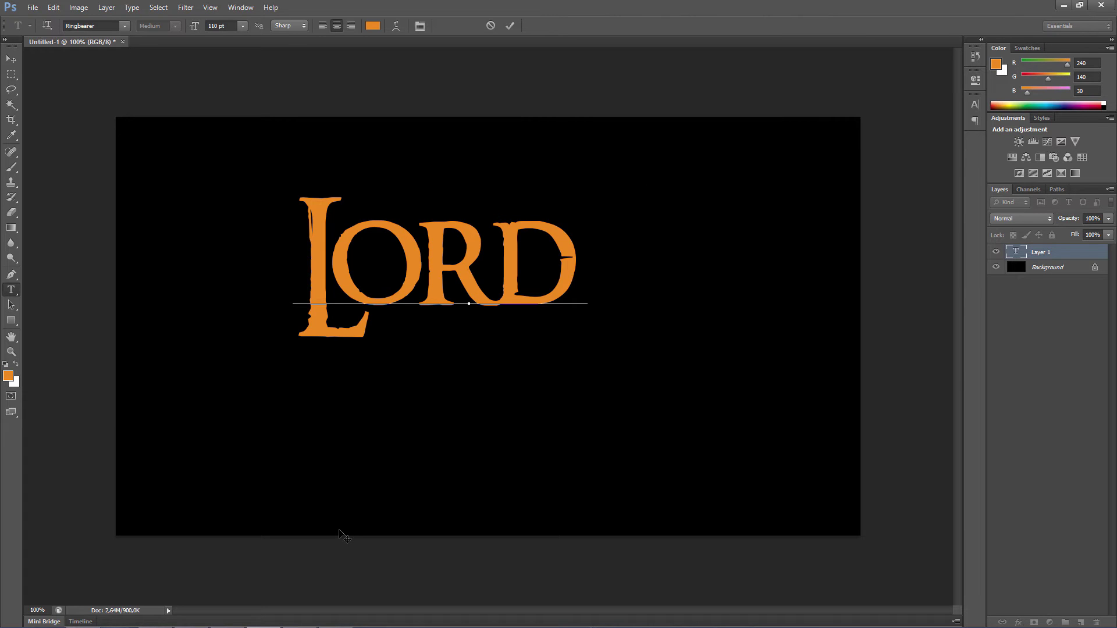
{"action": "type", "text": "  Rin"}
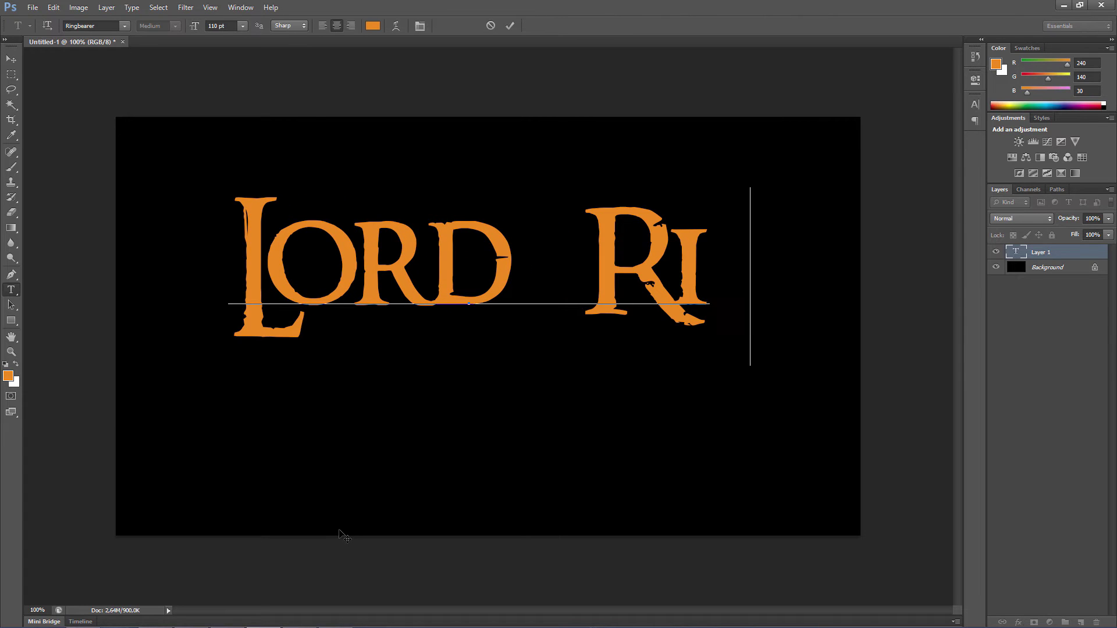
{"action": "type", "text": "gS"}
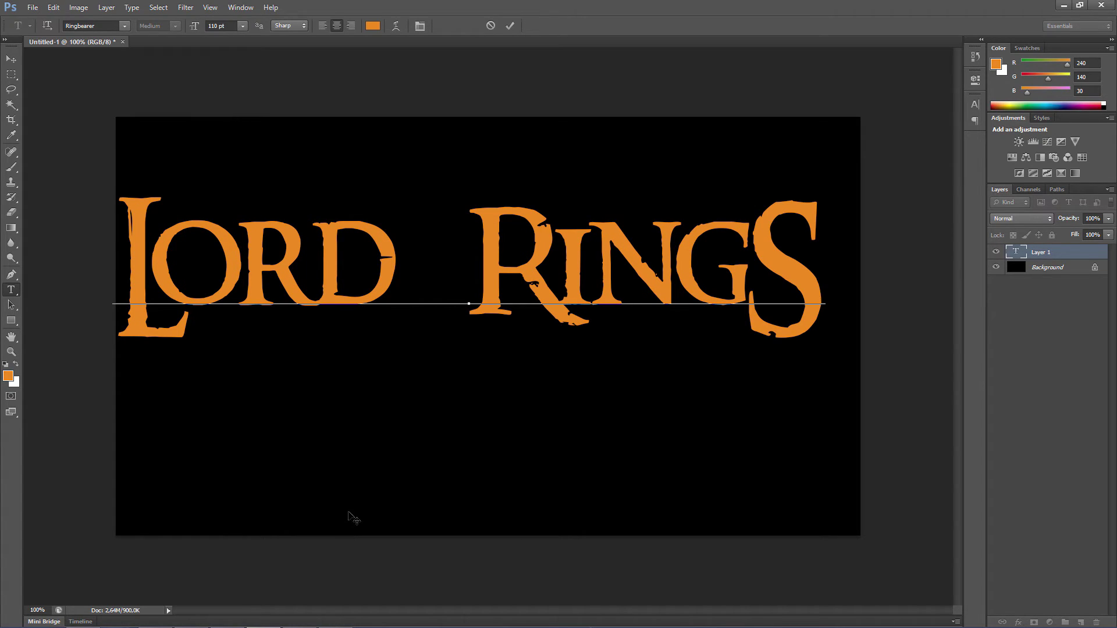
{"action": "left_click", "coordinate": [510, 26]}
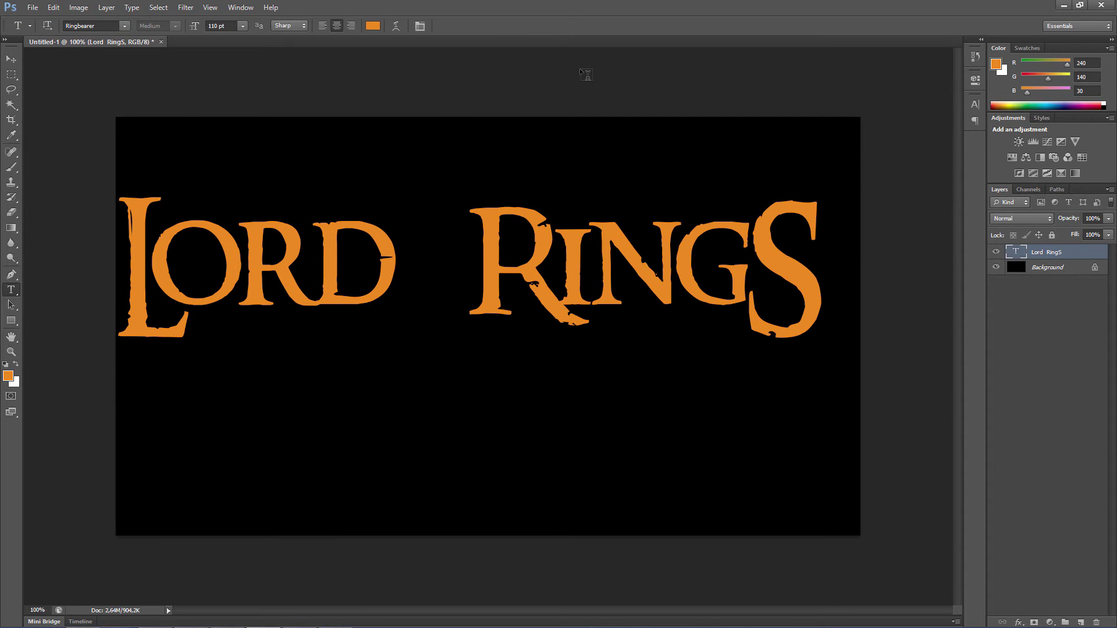
- Shrink the title's final S to 95 pt with a -5 pt baseline shift
{"action": "left_click", "coordinate": [241, 8]}
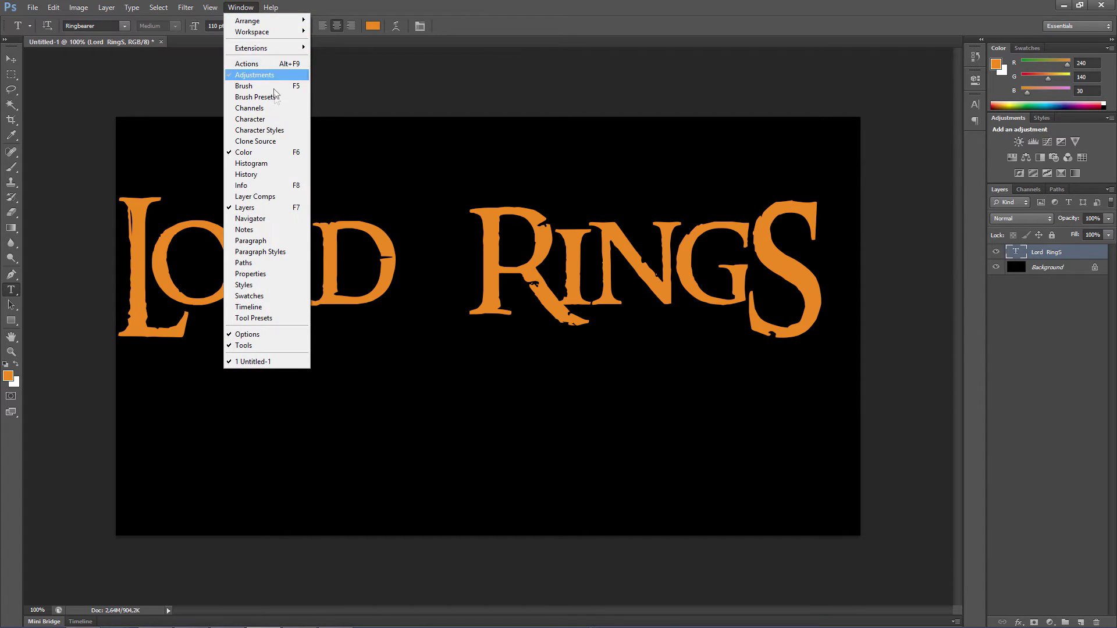
{"action": "left_click", "coordinate": [279, 123]}
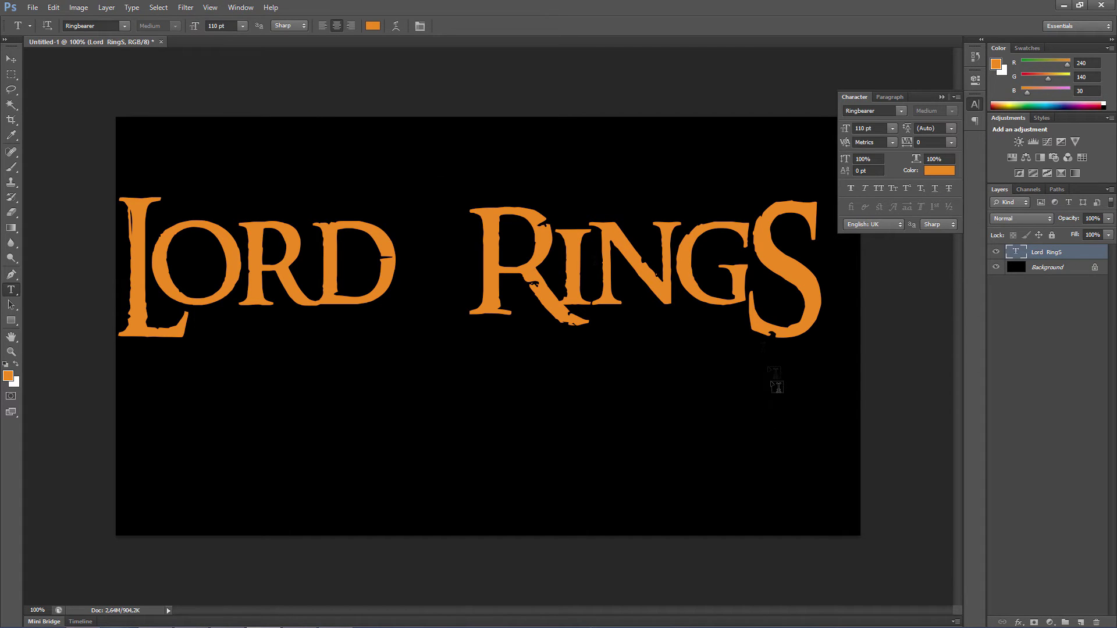
{"action": "left_click", "coordinate": [749, 288]}
{"action": "left_click_drag", "start_coordinate": [753, 284], "coordinate": [774, 285]}
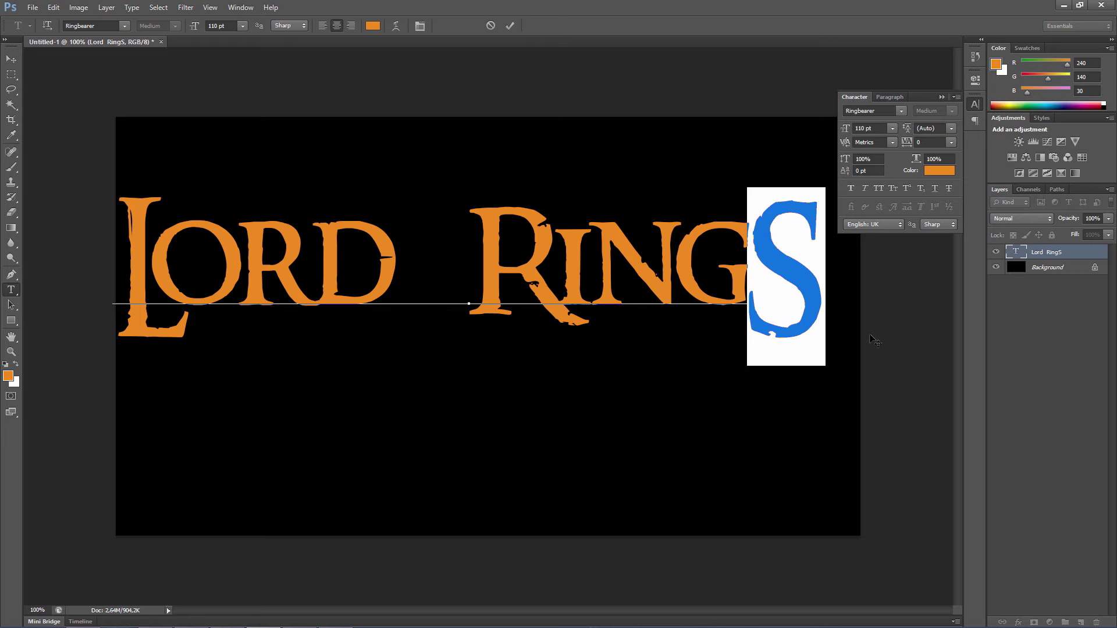
{"action": "left_click", "coordinate": [876, 128]}
{"action": "type", "text": "95"}
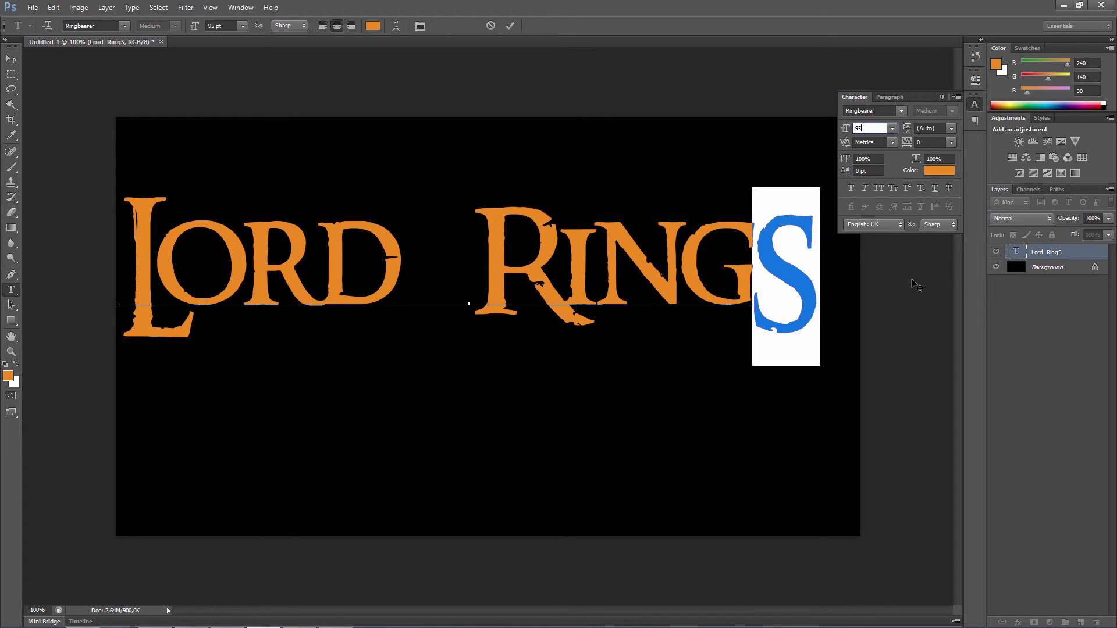
{"action": "left_click", "coordinate": [870, 170]}
{"action": "type", "text": "-5"}
{"action": "key", "text": "Return"}
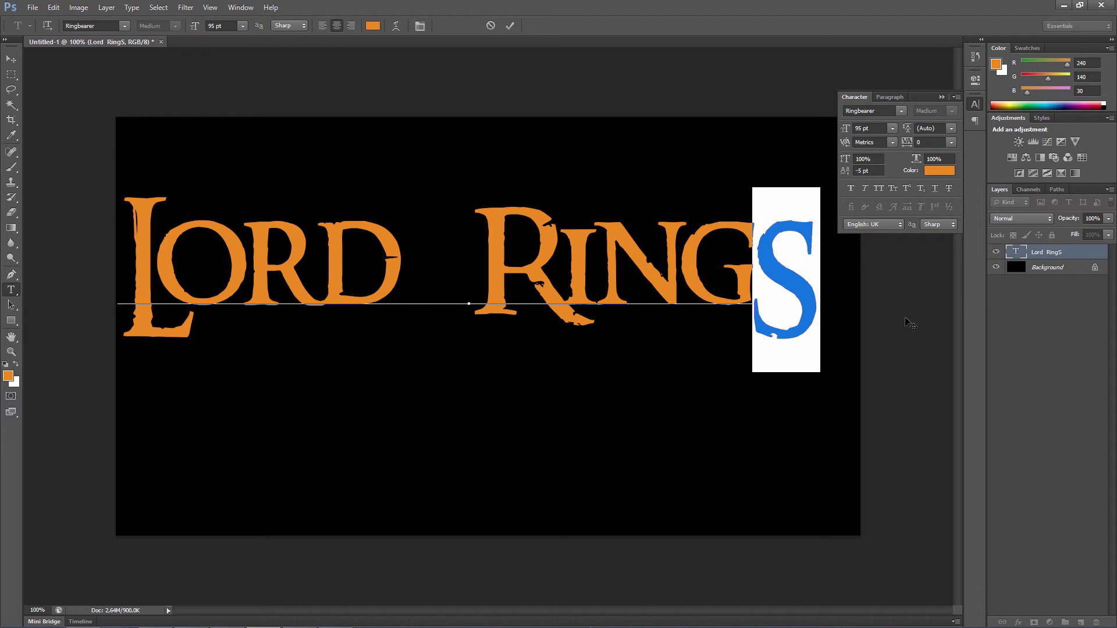
- Commit the text edit, collapse the Character panel and select the whole canvas
{"action": "key", "text": "ctrl+Return"}
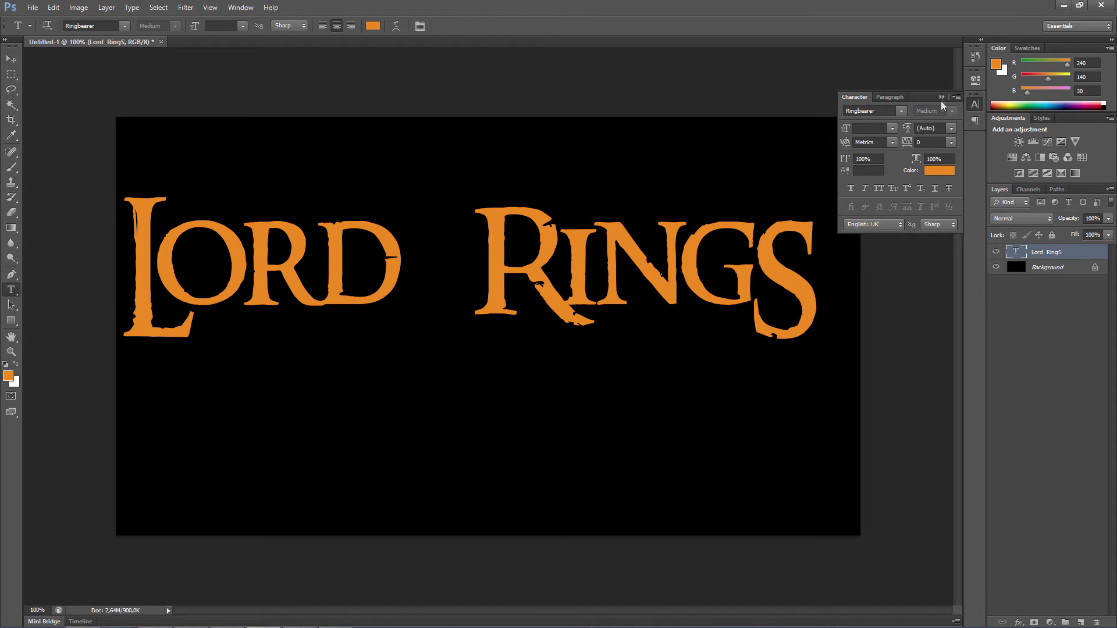
{"action": "left_click", "coordinate": [942, 97]}
{"action": "key", "text": "ctrl+a"}
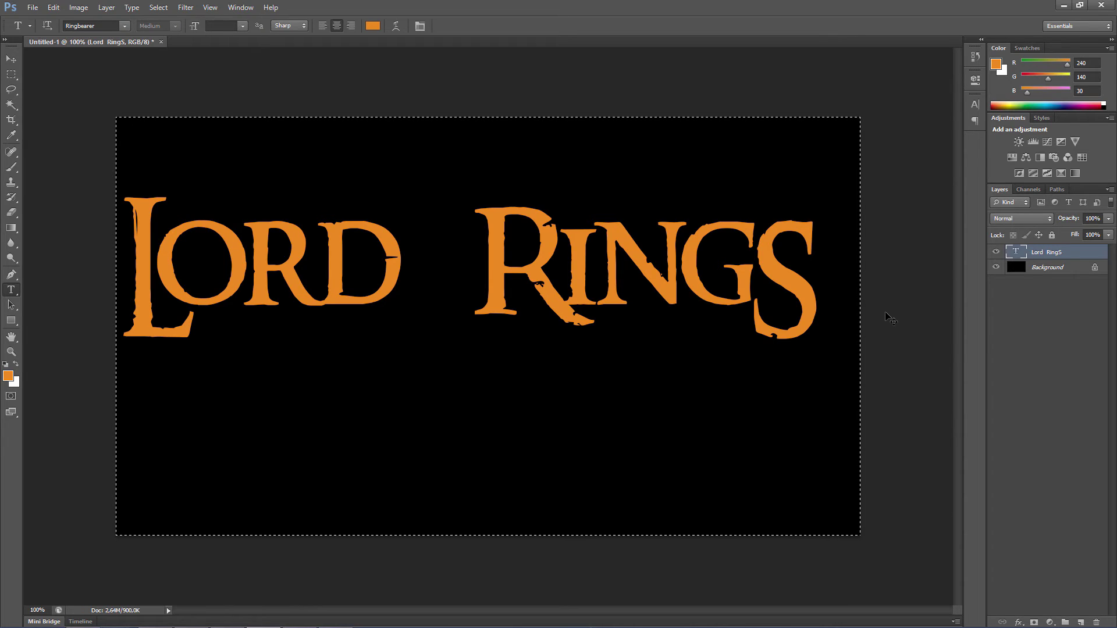
- Centre the title vertically and horizontally on the canvas, then deselect
{"action": "key", "text": "v"}
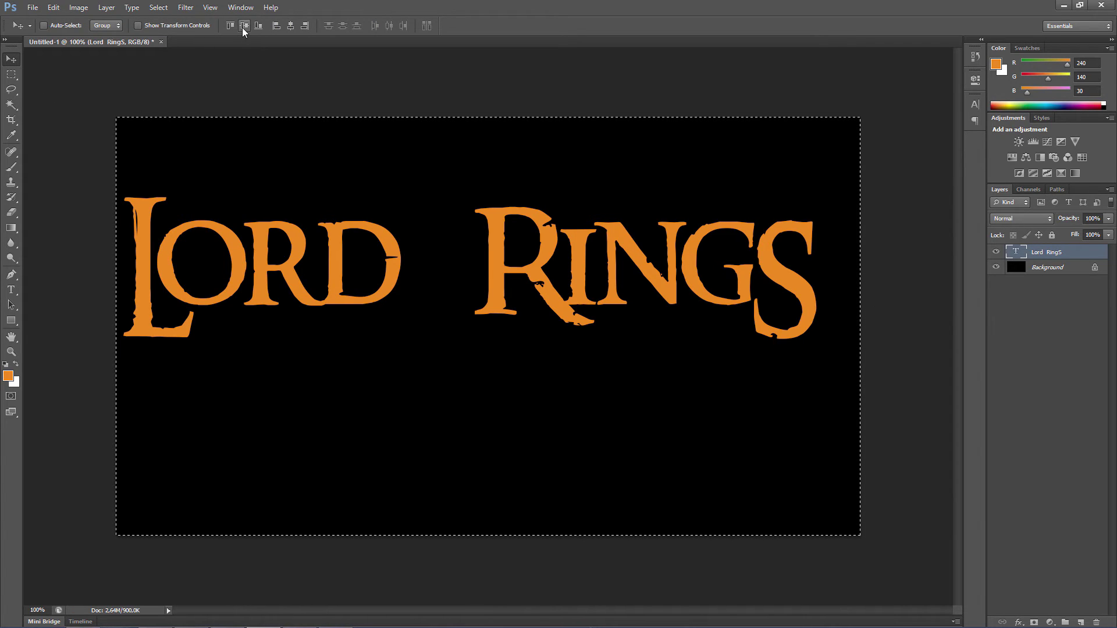
{"action": "left_click", "coordinate": [244, 26]}
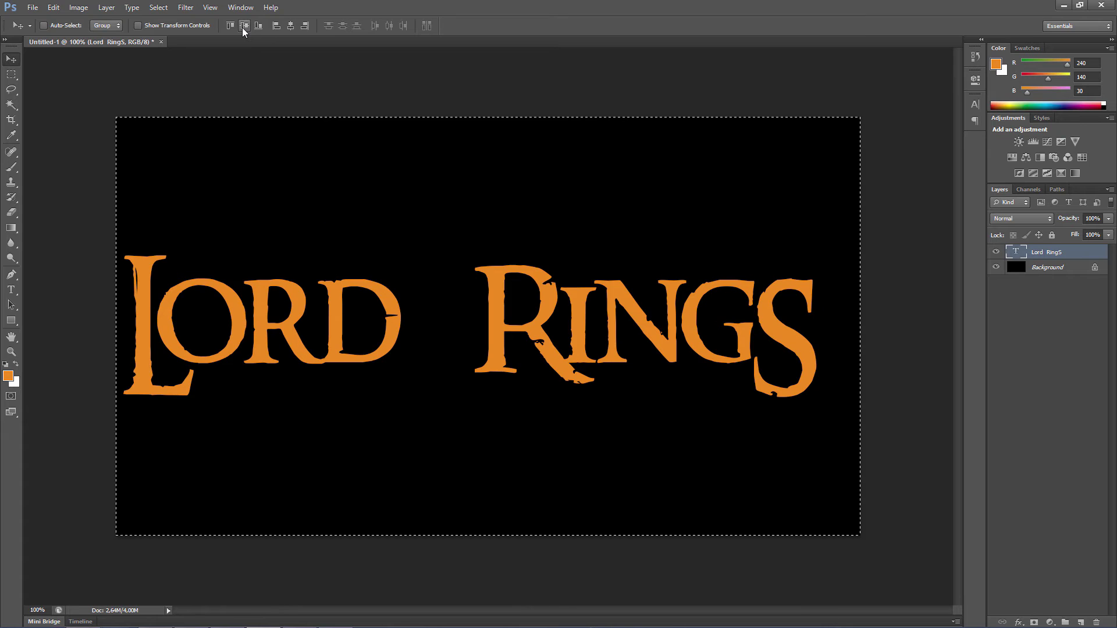
{"action": "left_click", "coordinate": [290, 27]}
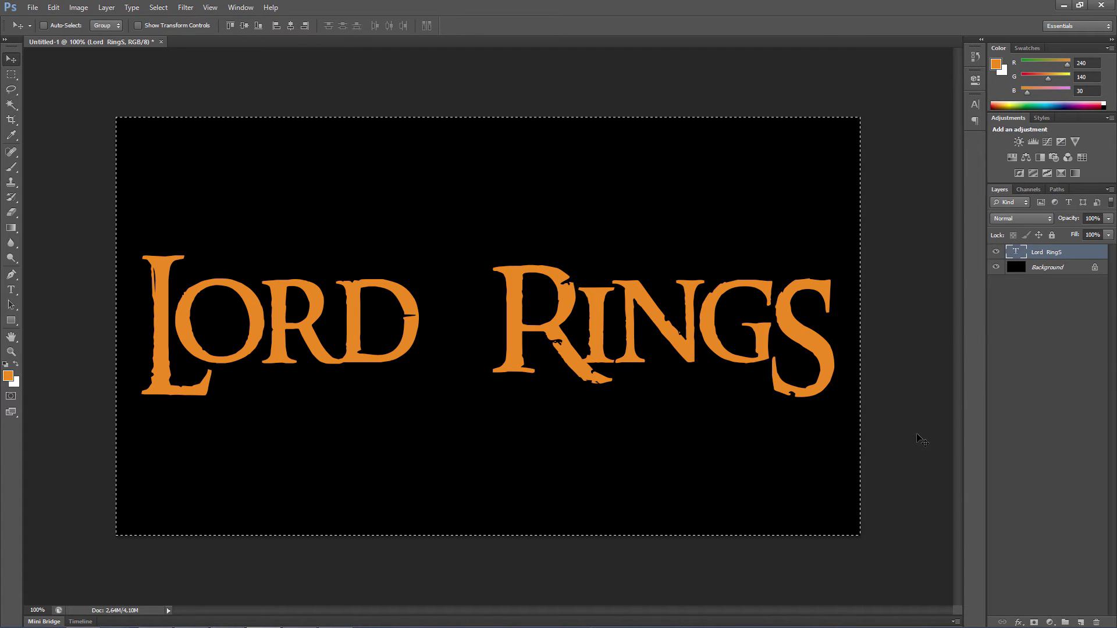
{"action": "key", "text": "ctrl+d"}
- Add a 30 pt 'THE' text layer above LORD
{"action": "left_click", "coordinate": [11, 292]}
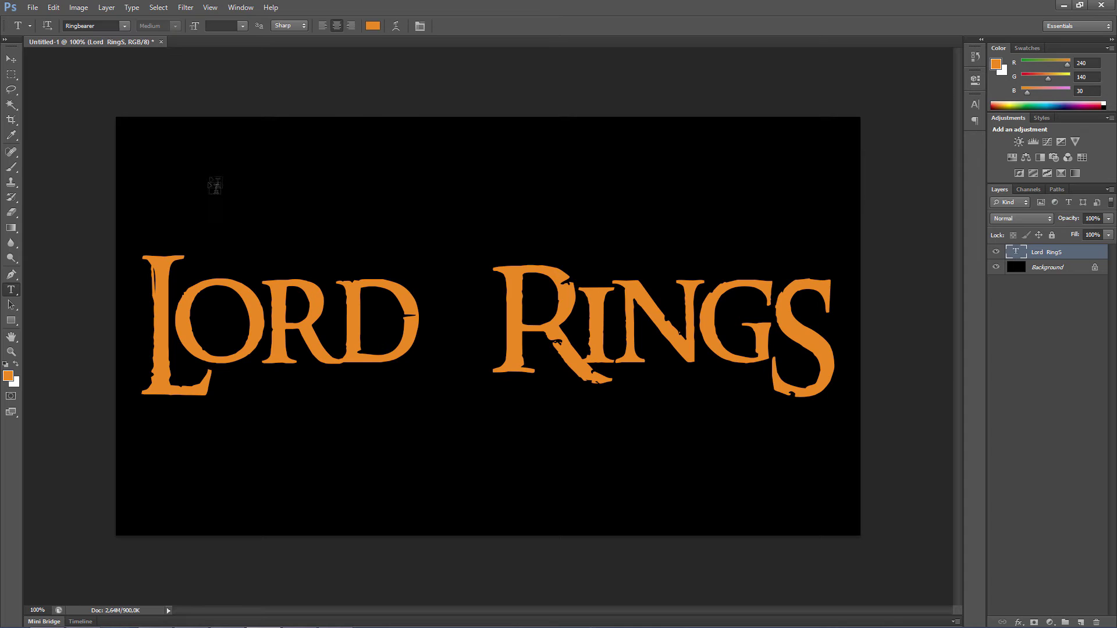
{"action": "left_click_drag", "start_coordinate": [208, 158], "coordinate": [347, 256]}
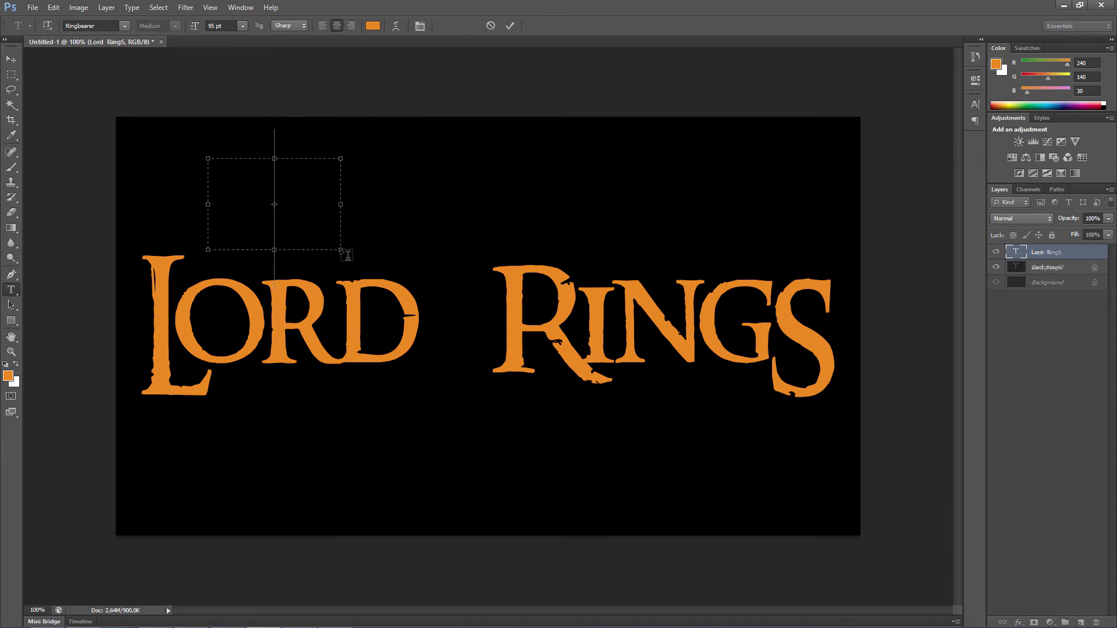
{"action": "left_click", "coordinate": [229, 25]}
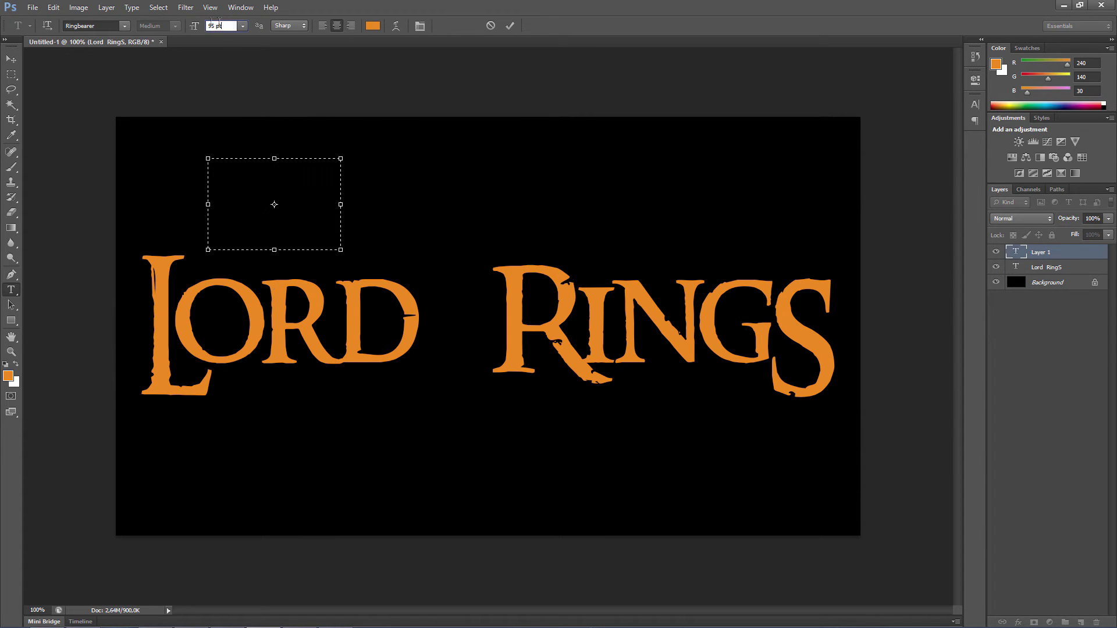
{"action": "type", "text": "30"}
{"action": "key", "text": "Return"}
{"action": "type", "text": "THE"}
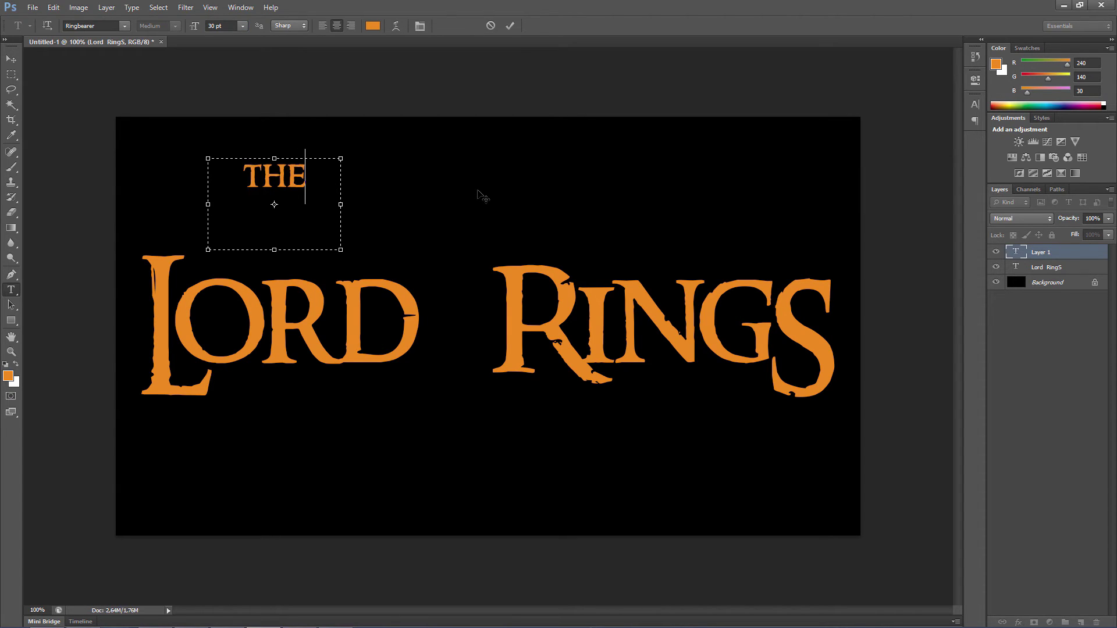
{"action": "left_click", "coordinate": [510, 26]}
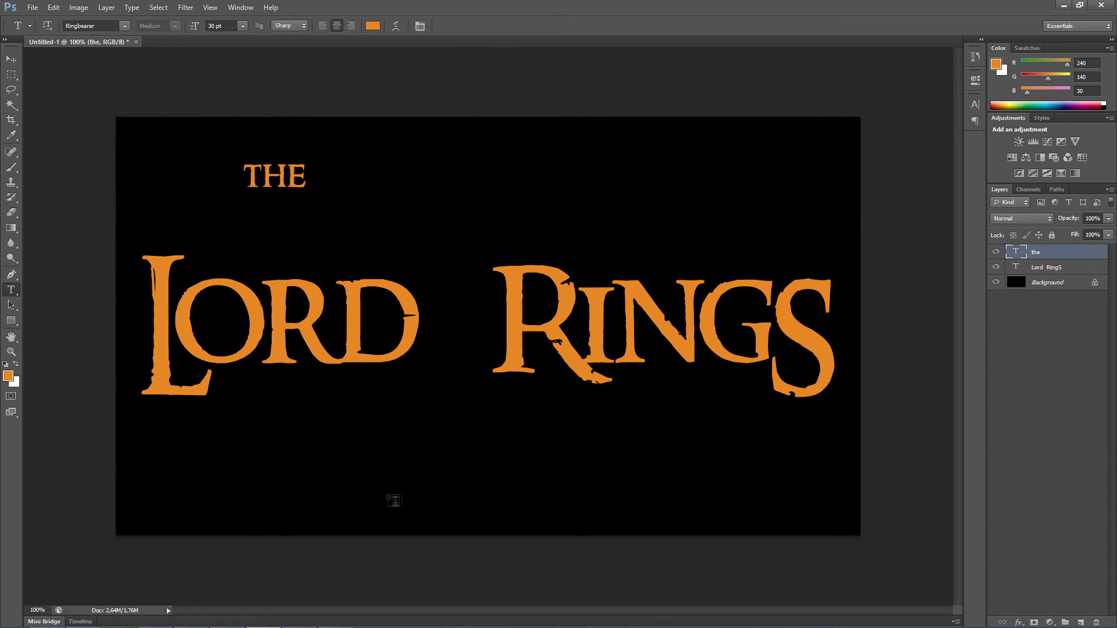
- Add a two-line 'OF / THE' text layer below LORD
{"action": "left_click_drag", "start_coordinate": [363, 504], "coordinate": [505, 408]}
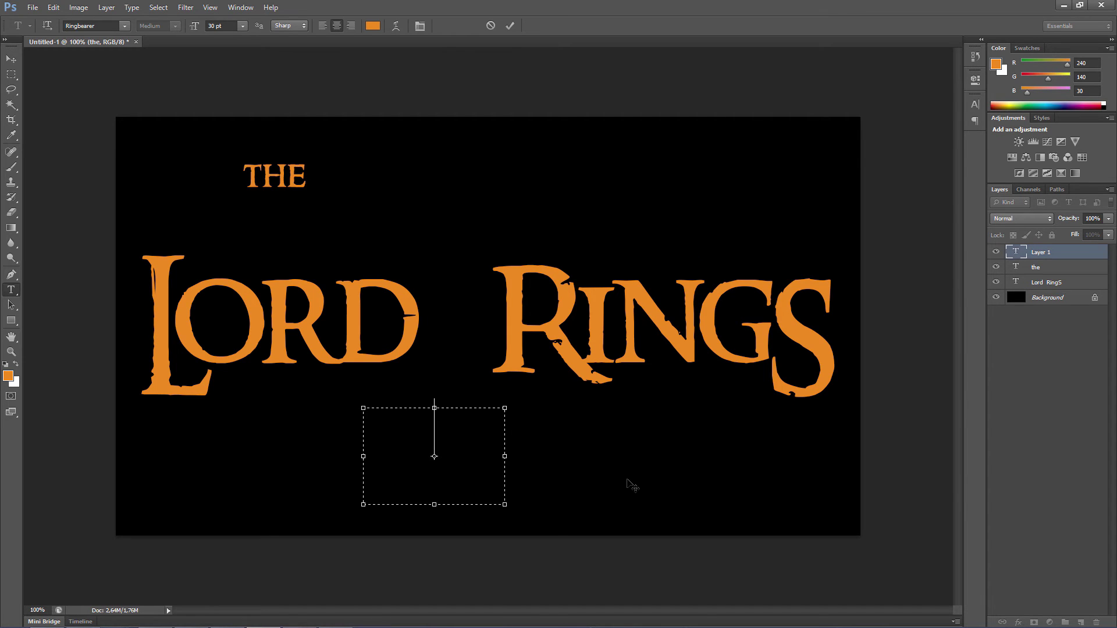
{"action": "type", "text": "OF"}
{"action": "key", "text": "Return"}
{"action": "type", "text": "THE"}
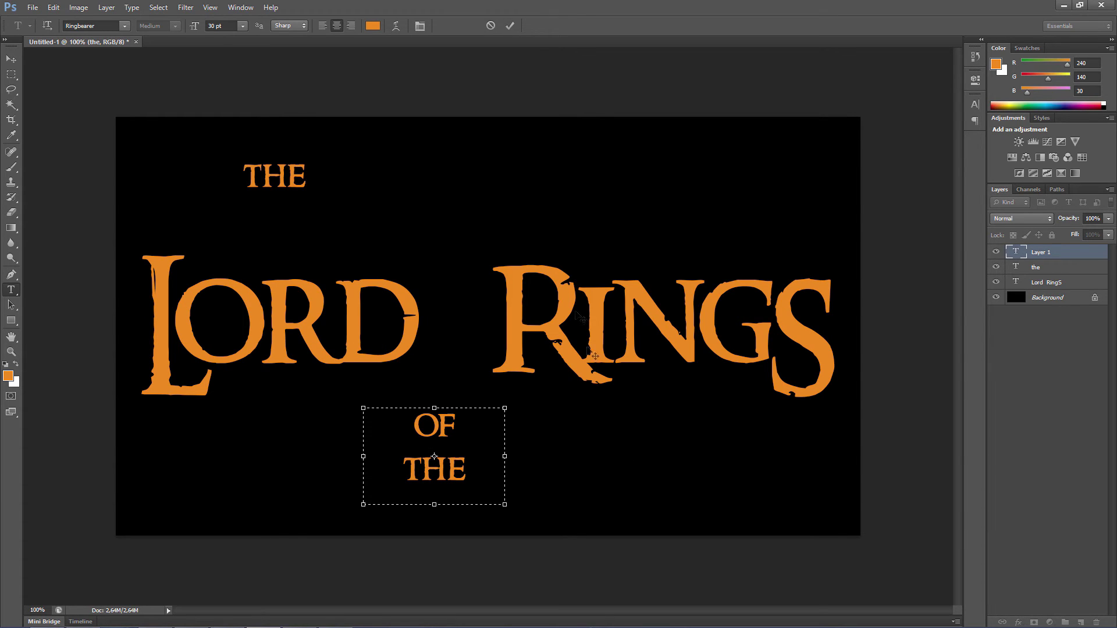
{"action": "left_click", "coordinate": [511, 26]}
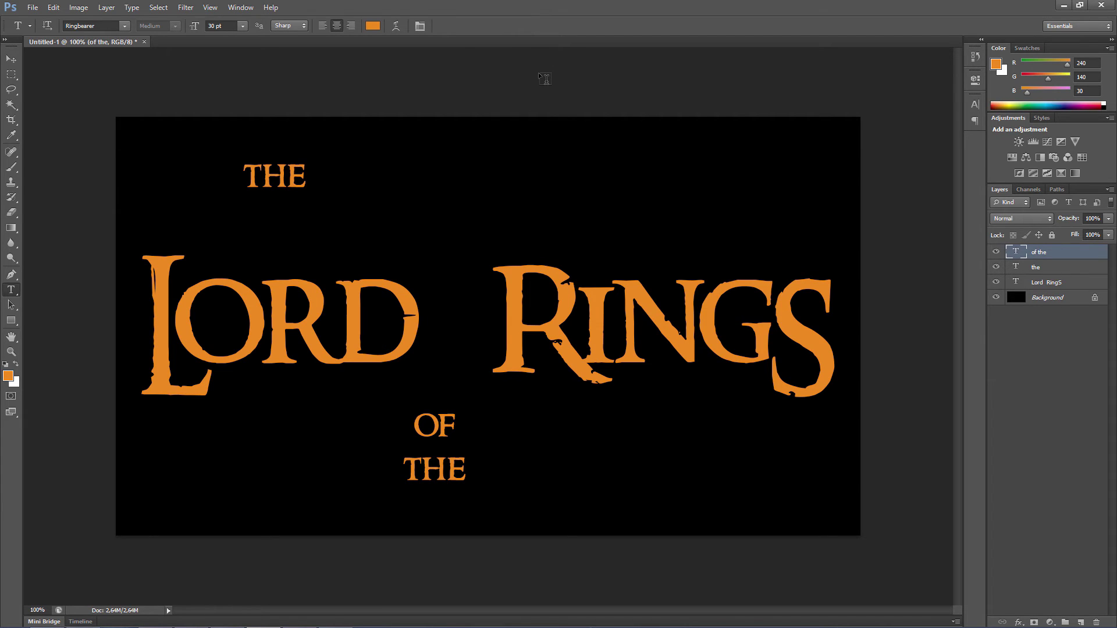
- Set the OF THE text's leading to 22 pt
{"action": "left_click", "coordinate": [240, 7]}
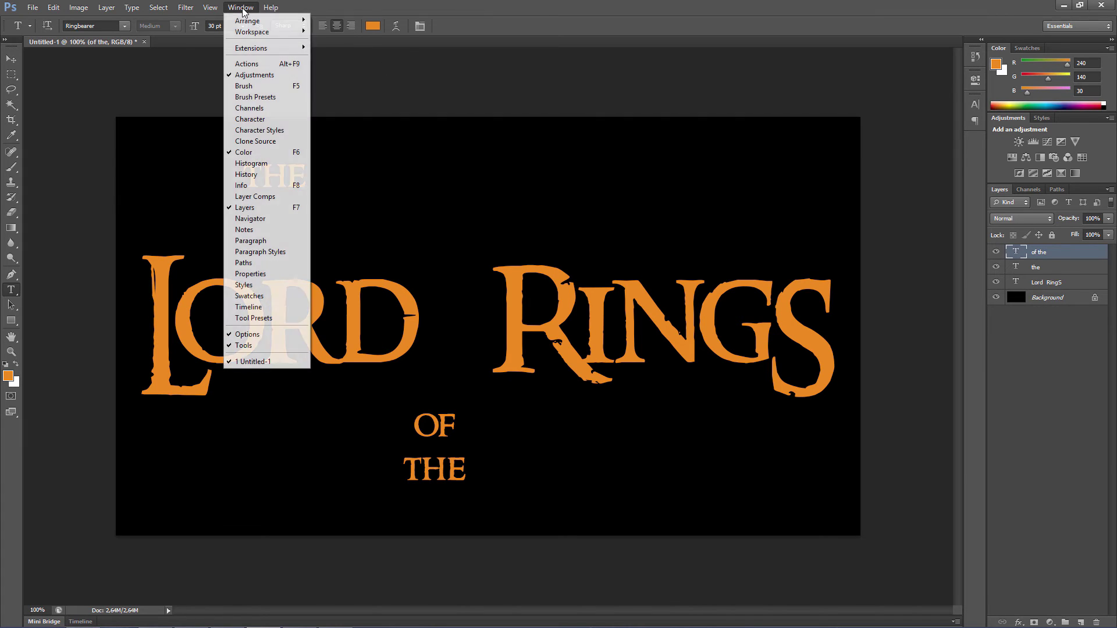
{"action": "left_click", "coordinate": [256, 119]}
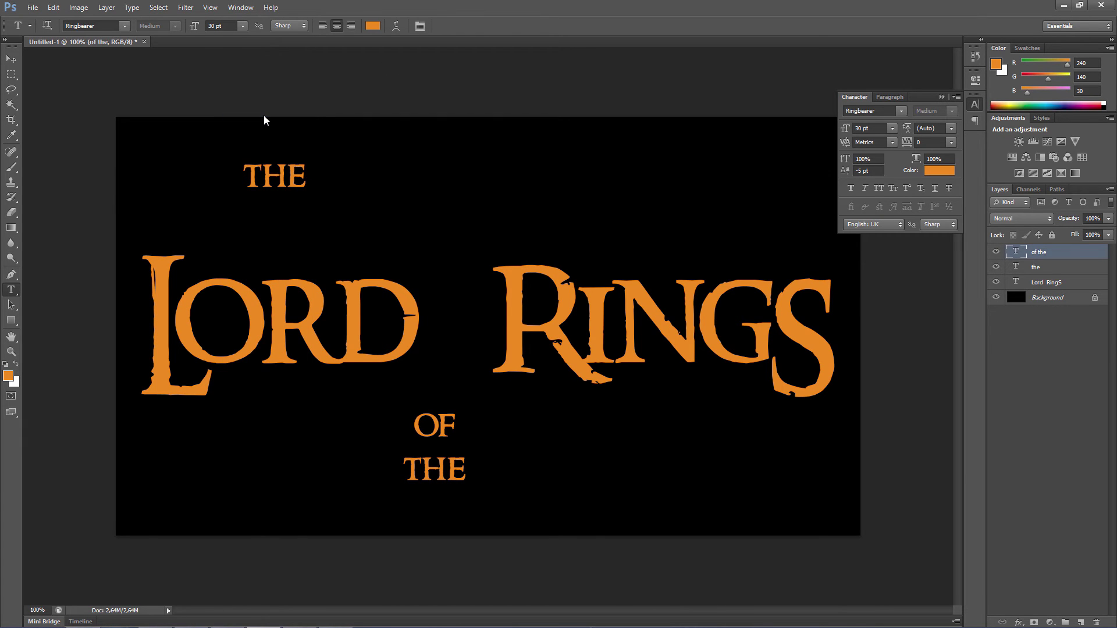
{"action": "left_click", "coordinate": [943, 128]}
{"action": "left_click_drag", "start_coordinate": [943, 128], "coordinate": [911, 129]}
{"action": "type", "text": "22"}
{"action": "key", "text": "Return"}
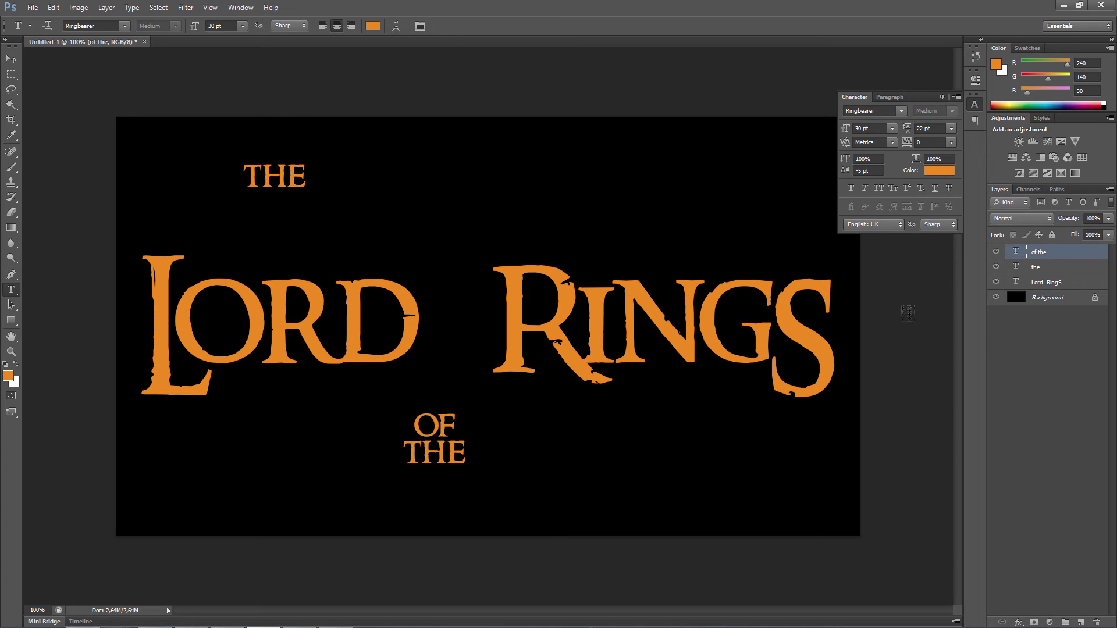
{"action": "left_click", "coordinate": [940, 97]}
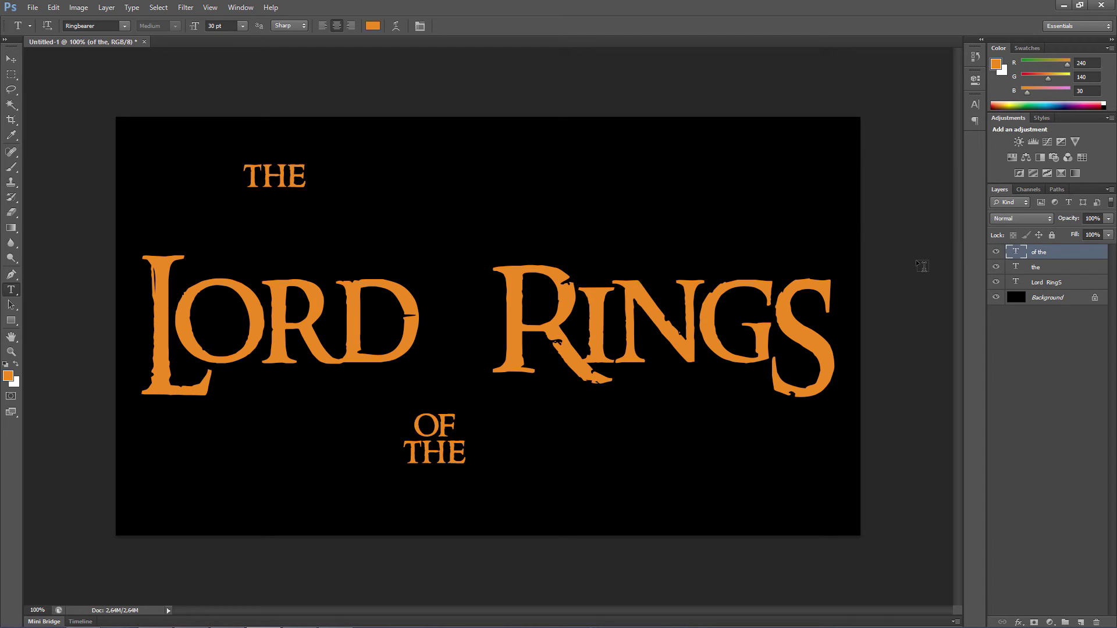
- Move OF THE between LORD and RINGS and move THE down above LORD
{"action": "left_click", "coordinate": [12, 61]}
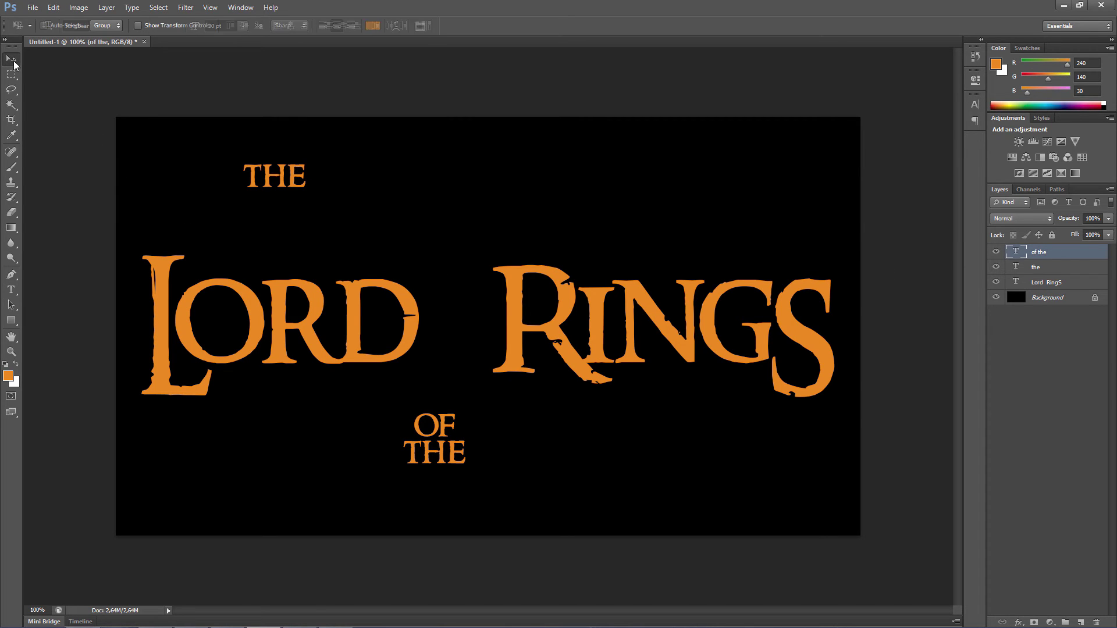
{"action": "left_click_drag", "start_coordinate": [437, 457], "coordinate": [461, 339]}
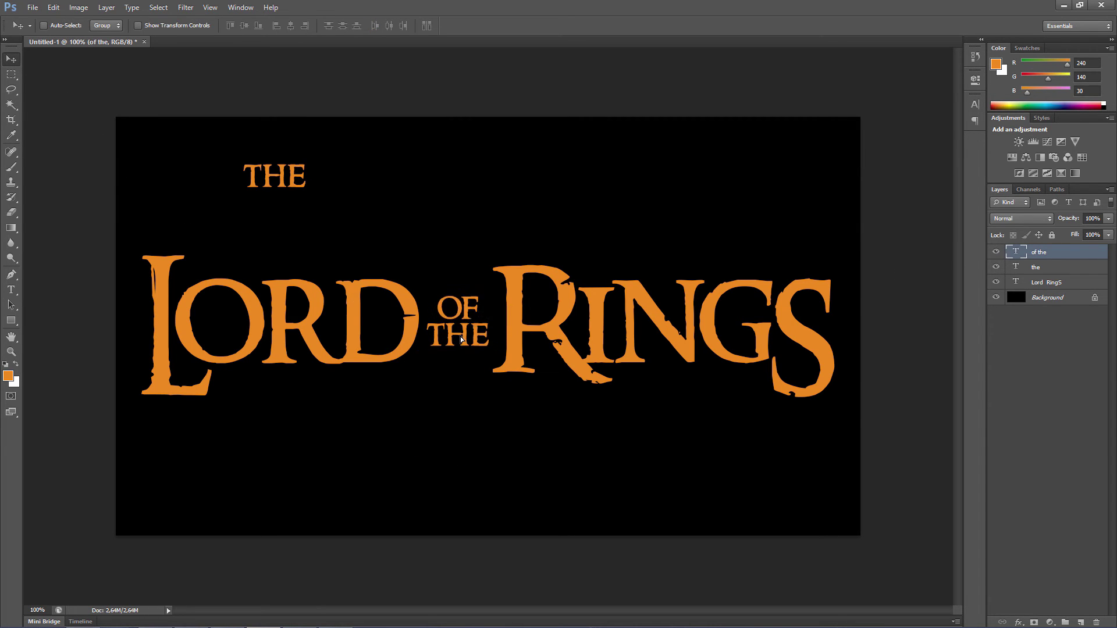
{"action": "key", "text": "Right"}
{"action": "key", "text": "Right"}
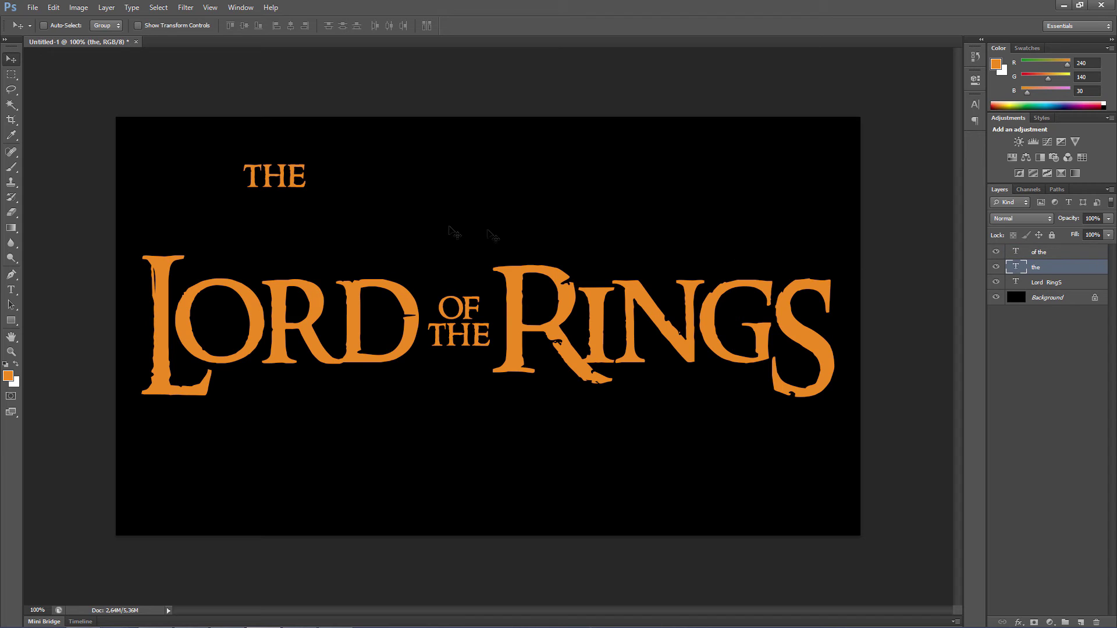
{"action": "mouse_move", "coordinate": [283, 188]}
{"action": "left_mouse_down"}
{"action": "mouse_move", "coordinate": [228, 277]}
{"action": "mouse_move", "coordinate": [232, 266]}
{"action": "left_mouse_up"}
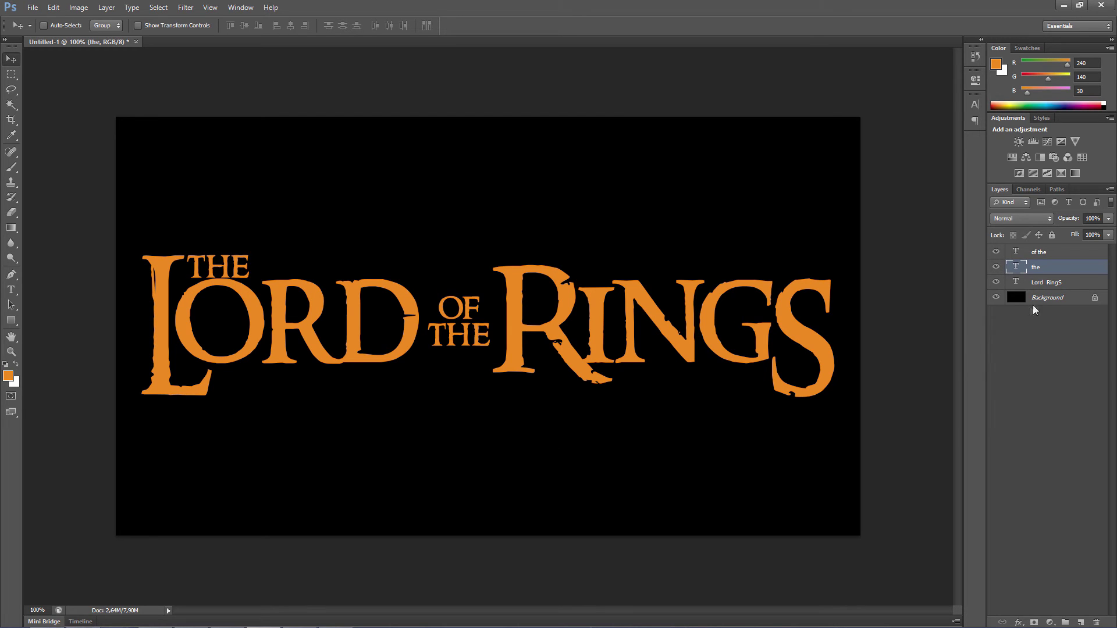
{"action": "left_click", "coordinate": [1056, 285]}
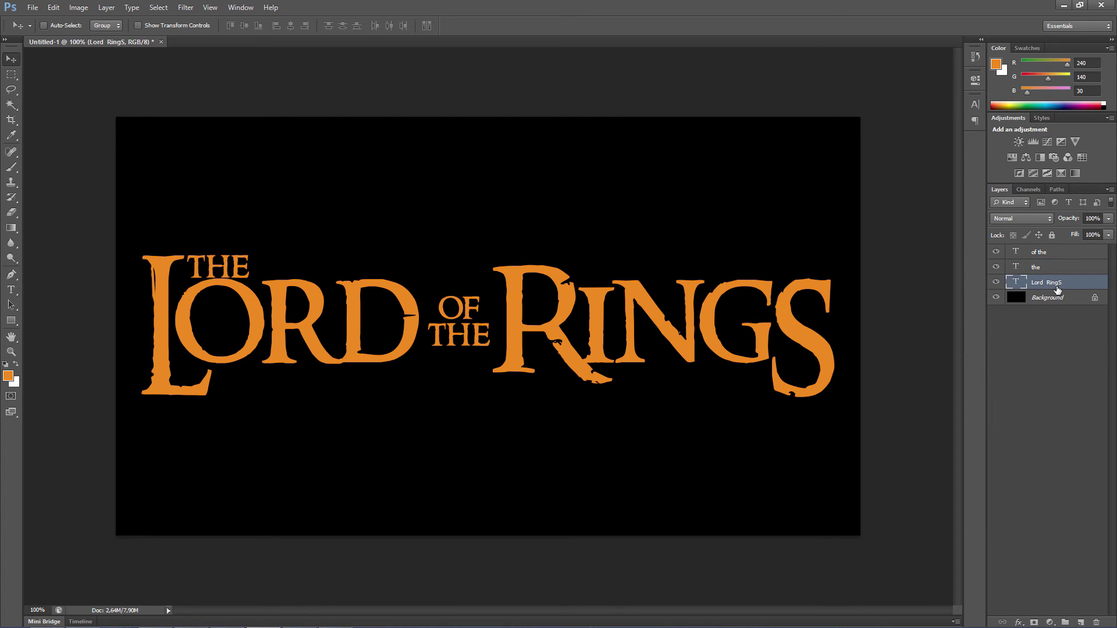
- Add a Chisel Soft Bevel & Emboss style to the Lord RingS layer
{"action": "right_click", "coordinate": [1057, 288]}
{"action": "left_click", "coordinate": [1007, 211]}
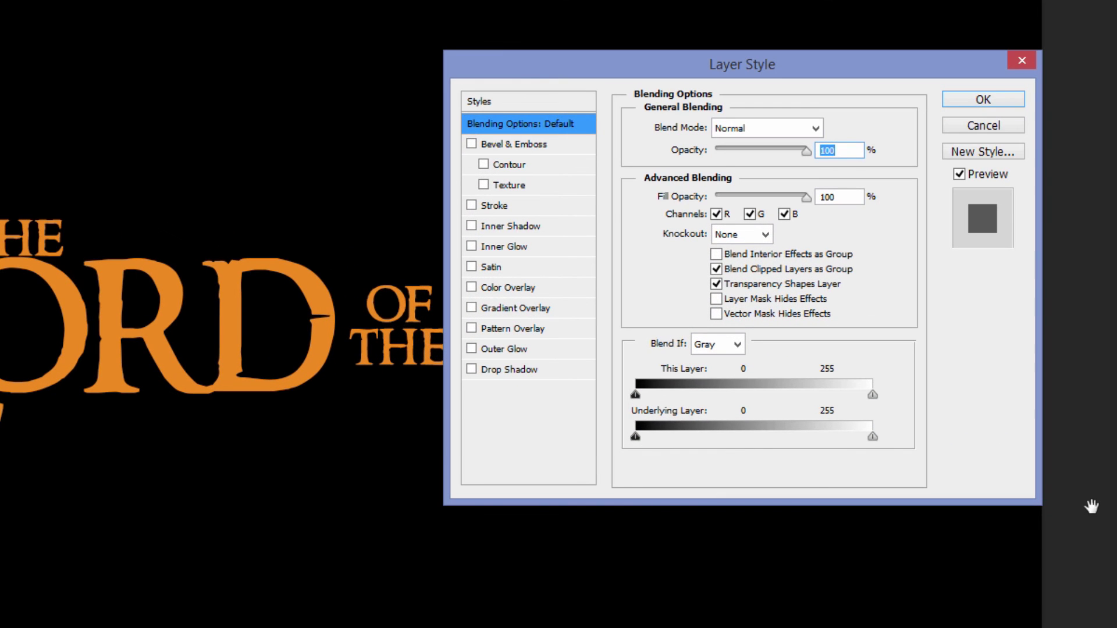
{"action": "left_click", "coordinate": [521, 143]}
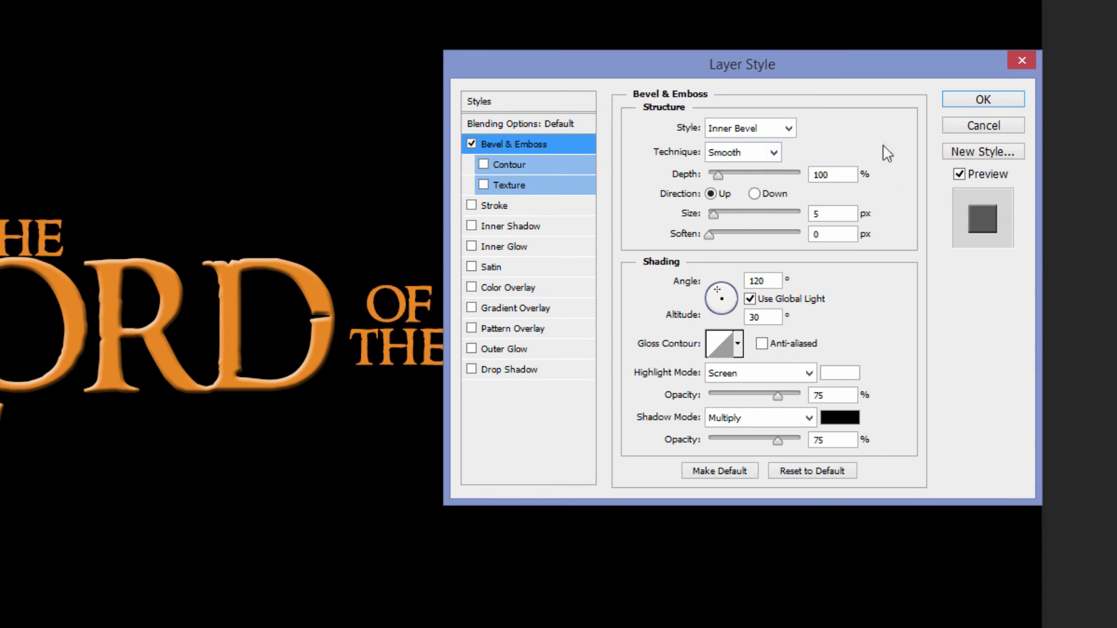
{"action": "left_click", "coordinate": [764, 152]}
{"action": "left_click", "coordinate": [763, 199]}
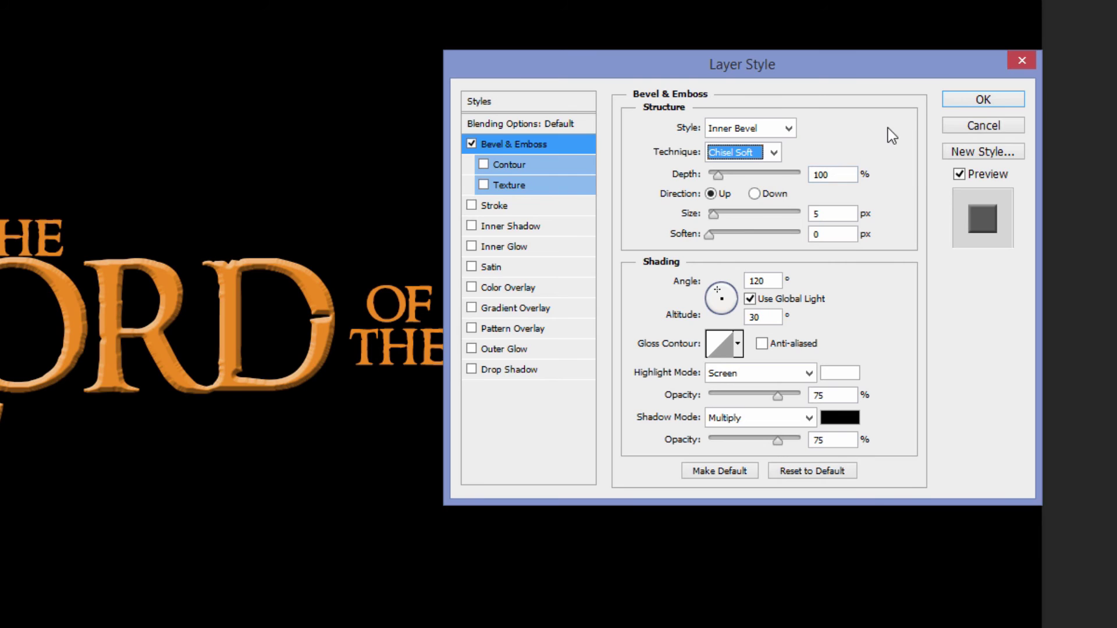
- Set the bevel to 90% depth, 20 px size, -60° angle and 40° altitude
{"action": "left_click", "coordinate": [821, 176]}
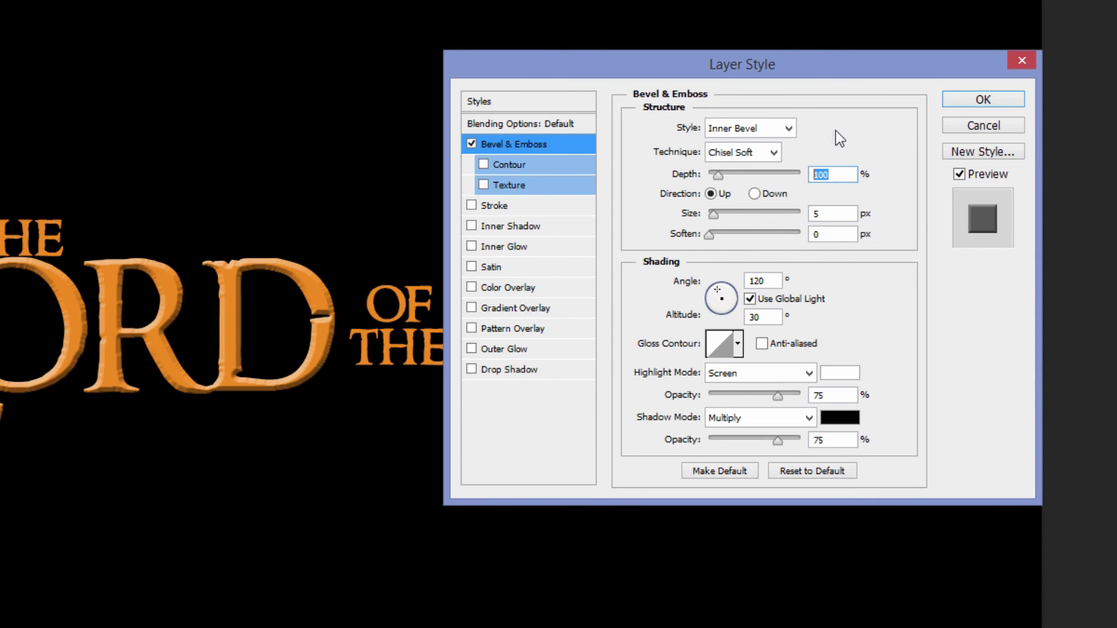
{"action": "type", "text": "90"}
{"action": "key", "text": "Tab"}
{"action": "type", "text": "20"}
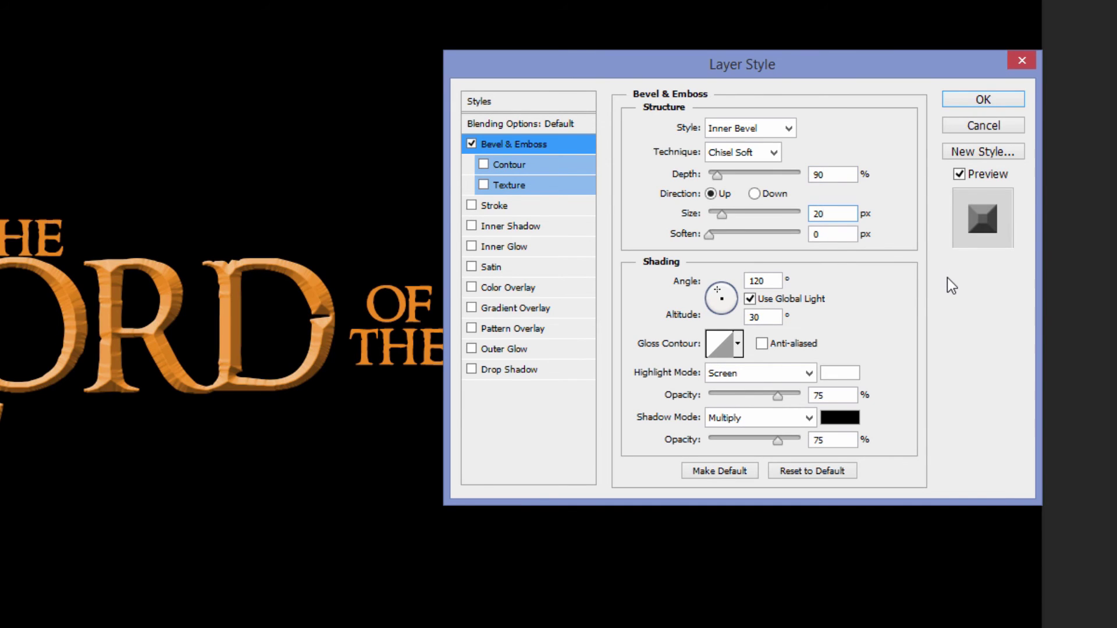
{"action": "double_click", "coordinate": [756, 281]}
{"action": "type", "text": "-60"}
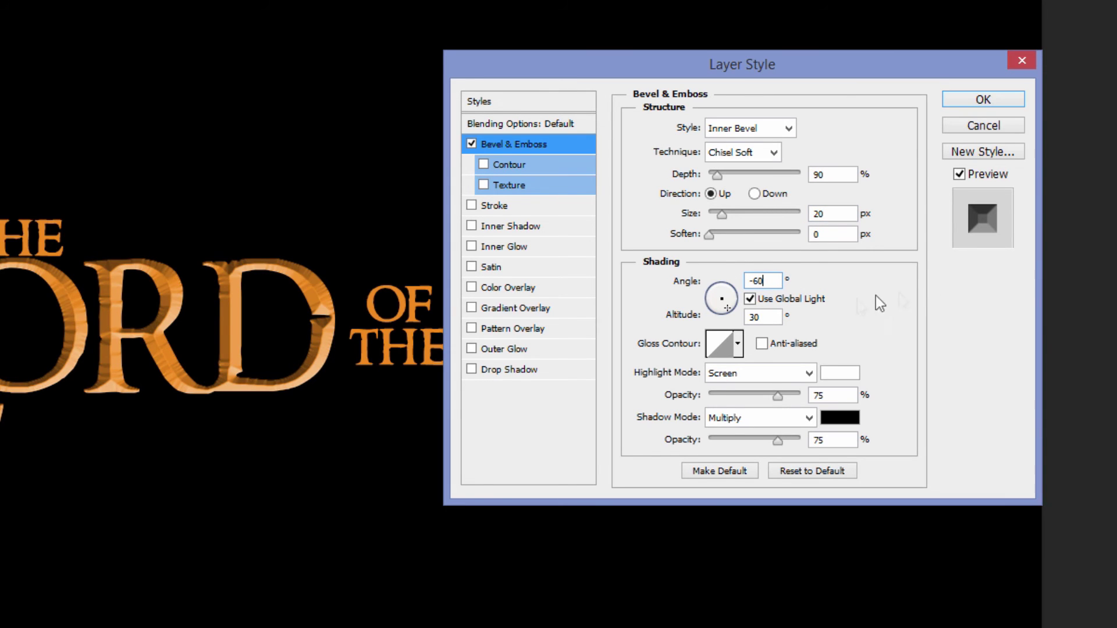
{"action": "key", "text": "Tab"}
{"action": "type", "text": "40"}
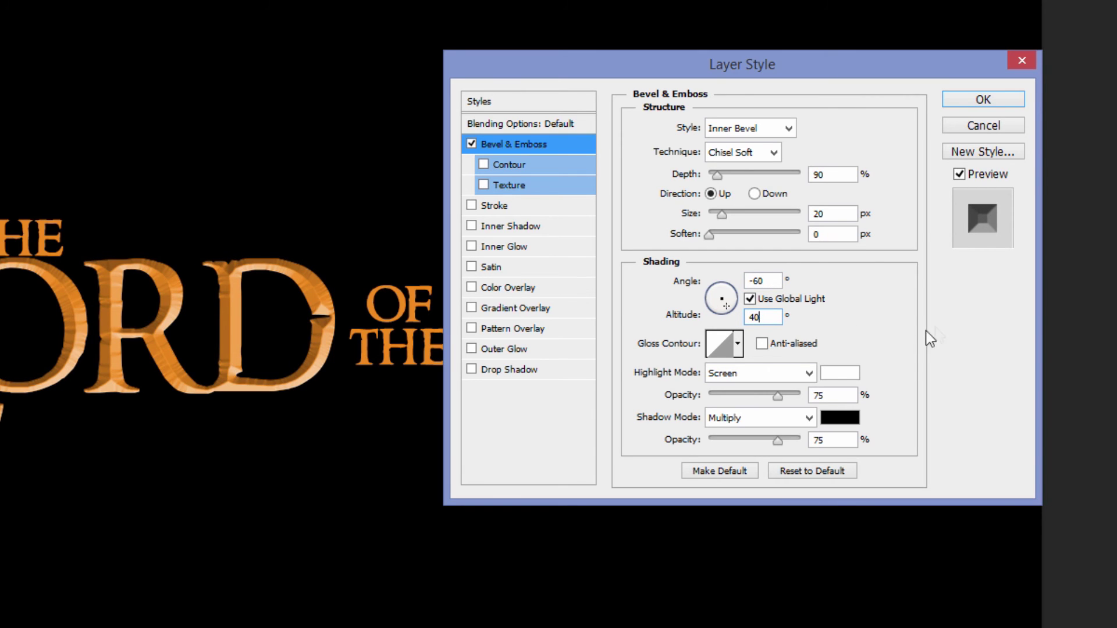
{"action": "left_click", "coordinate": [841, 373]}
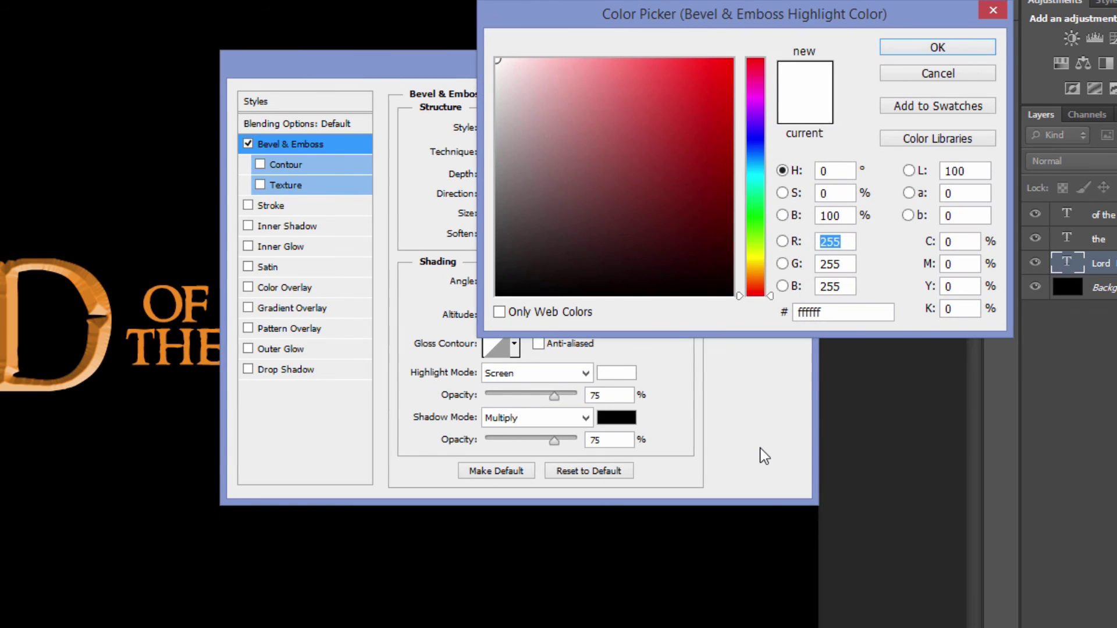
- Make the bevel highlight yellow (faff05) at 100% opacity
{"action": "type", "text": "250"}
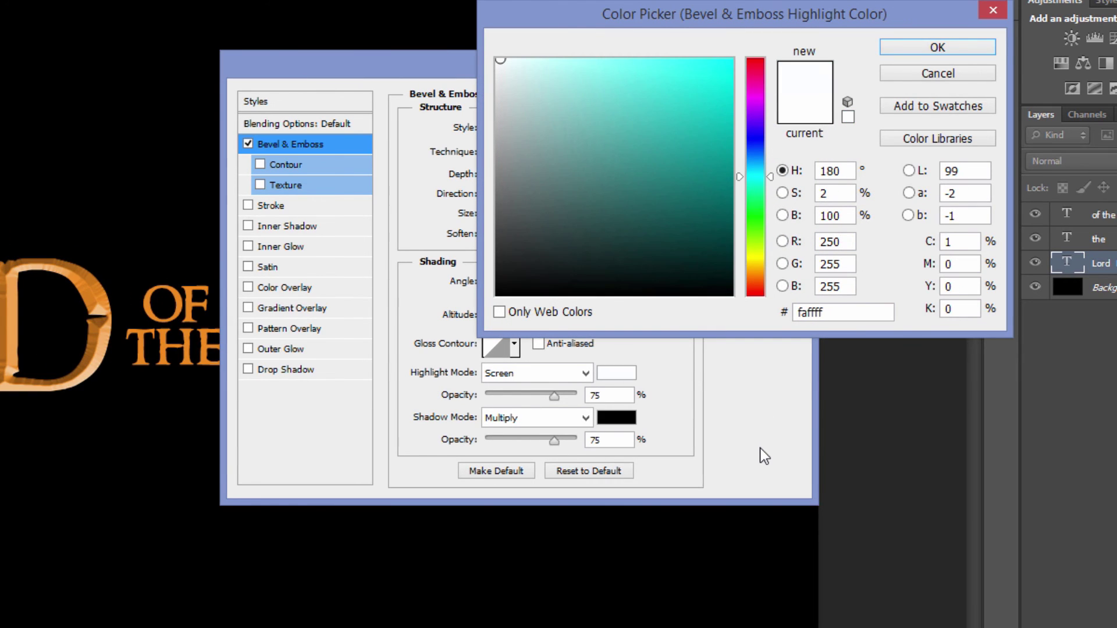
{"action": "key", "text": "Tab"}
{"action": "key", "text": "Tab"}
{"action": "type", "text": "5"}
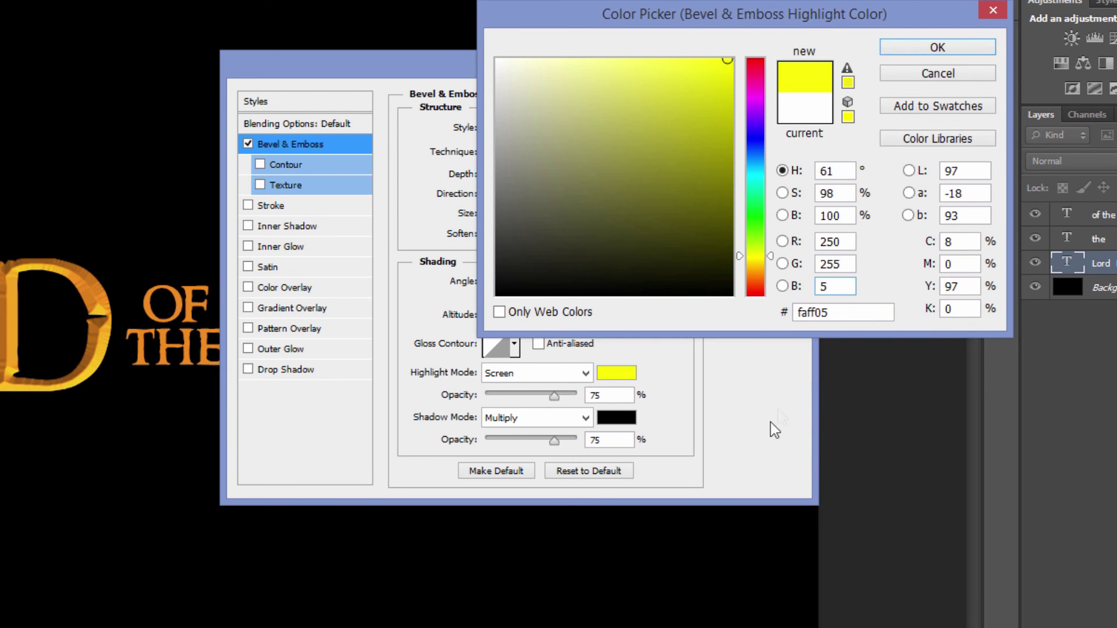
{"action": "left_click", "coordinate": [908, 45]}
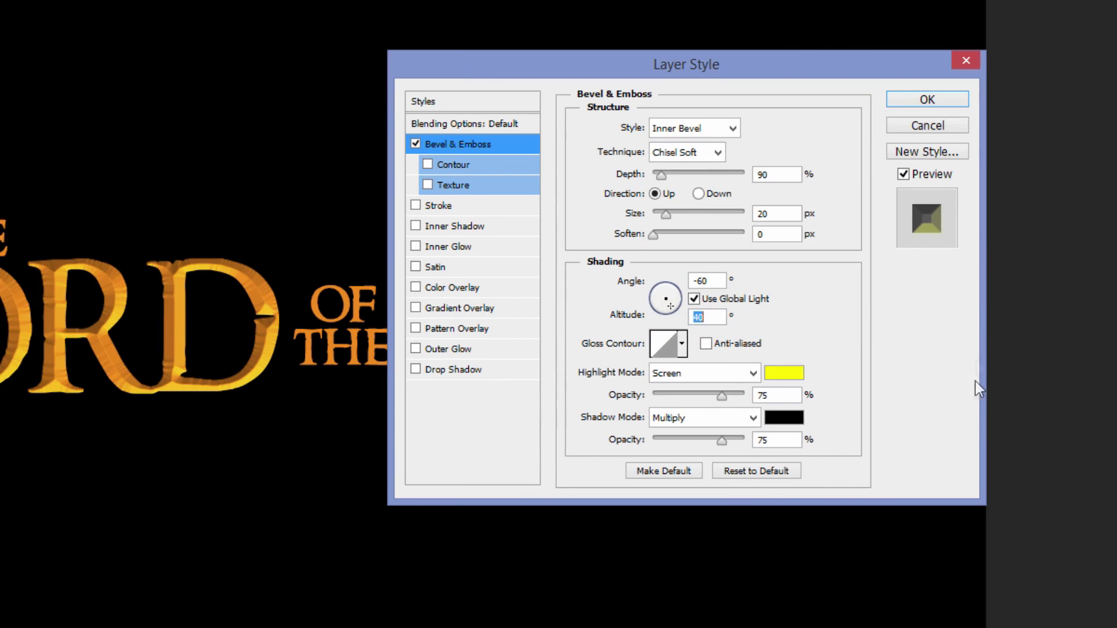
{"action": "left_click", "coordinate": [817, 395]}
{"action": "double_click", "coordinate": [817, 395]}
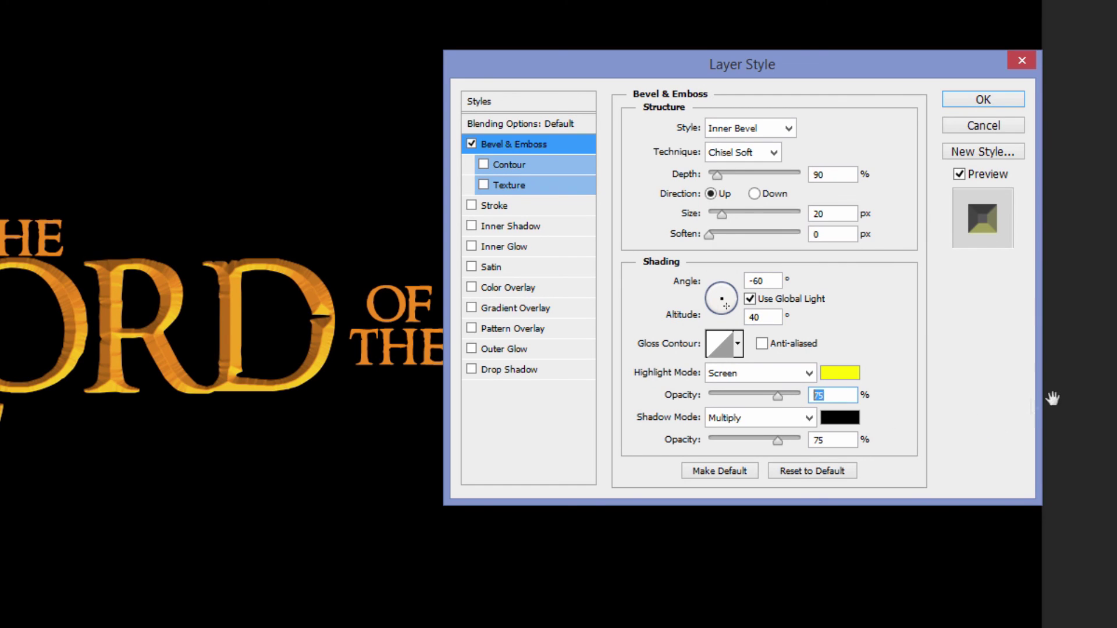
{"action": "type", "text": "100"}
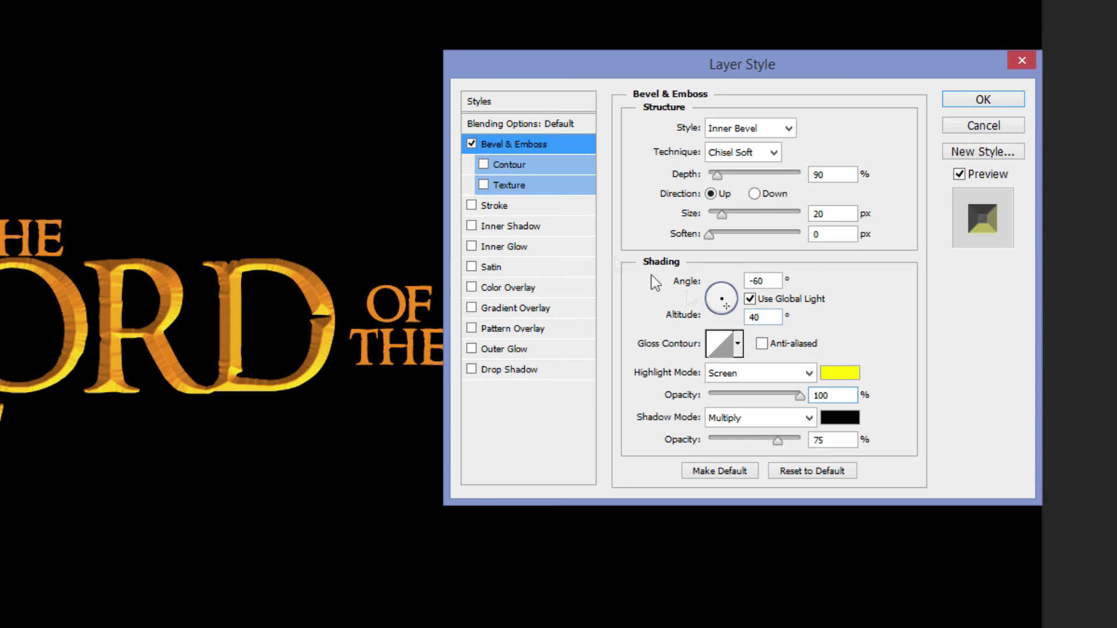
- Add a bevel contour with 65% range and apply the layer style
{"action": "left_click", "coordinate": [517, 163]}
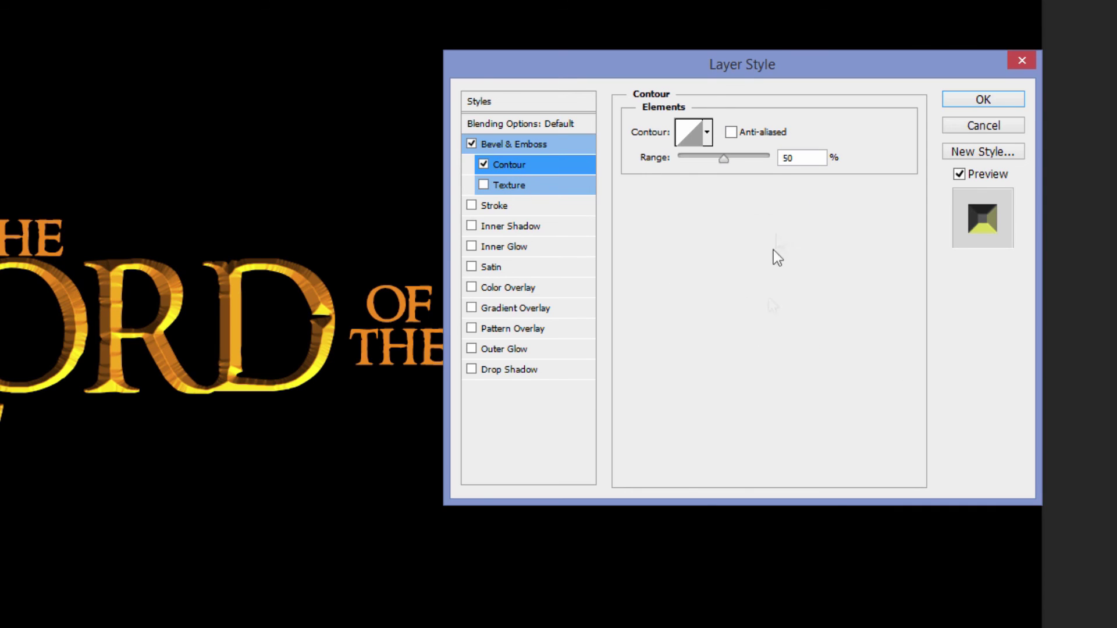
{"action": "double_click", "coordinate": [801, 157]}
{"action": "type", "text": "65"}
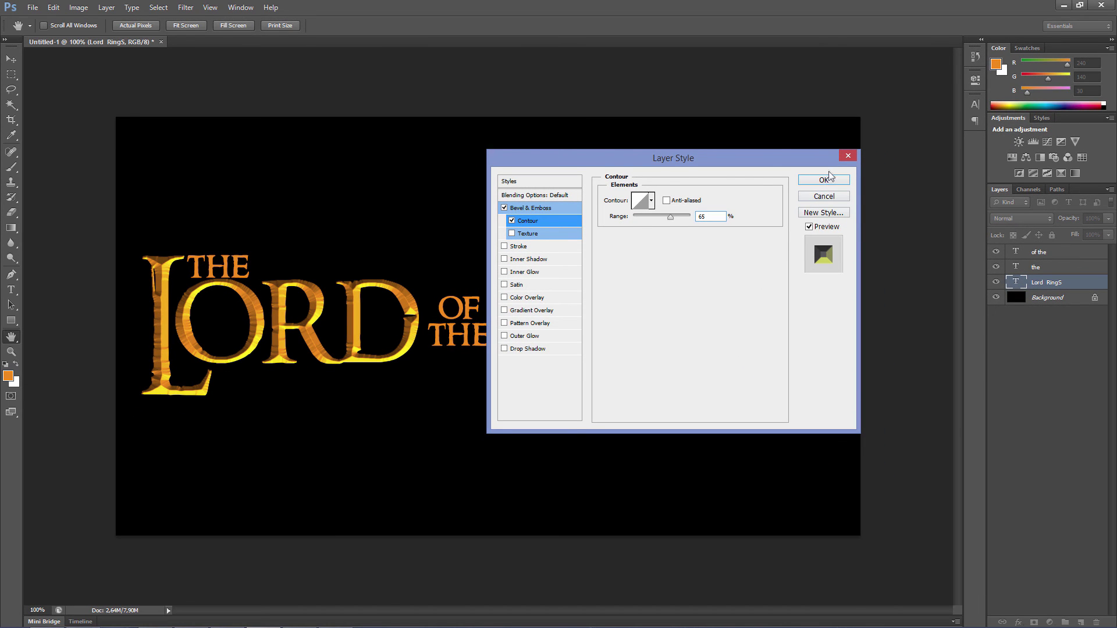
{"action": "left_click", "coordinate": [839, 179]}
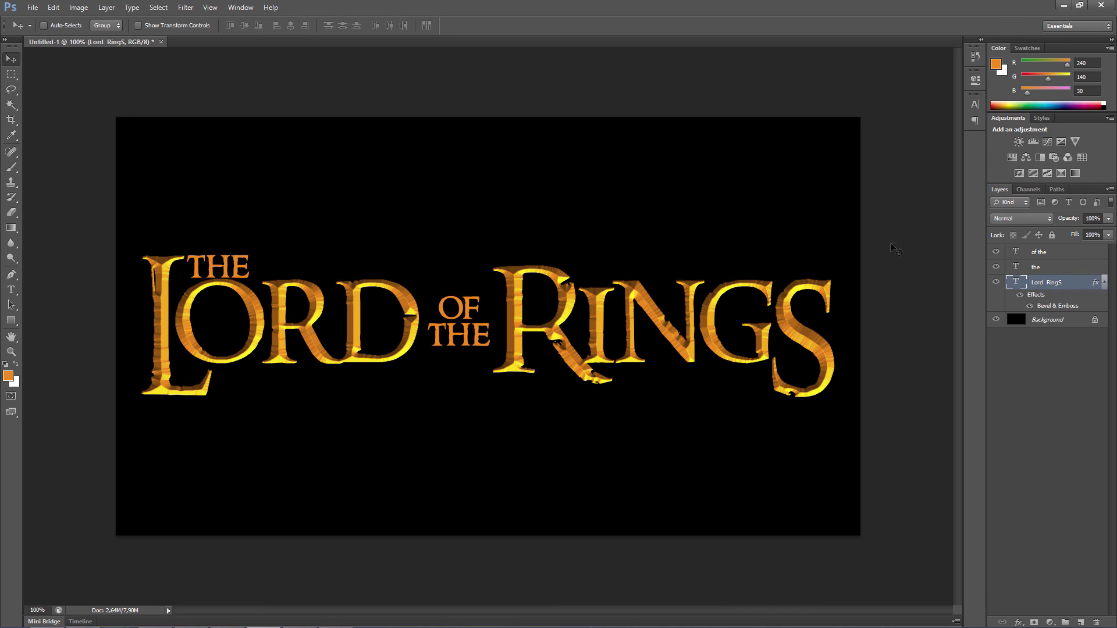
- Copy the golden Bevel & Emboss style from the LORD RINGS layer onto the THE and OF THE layers
{"action": "right_click", "coordinate": [1045, 284]}
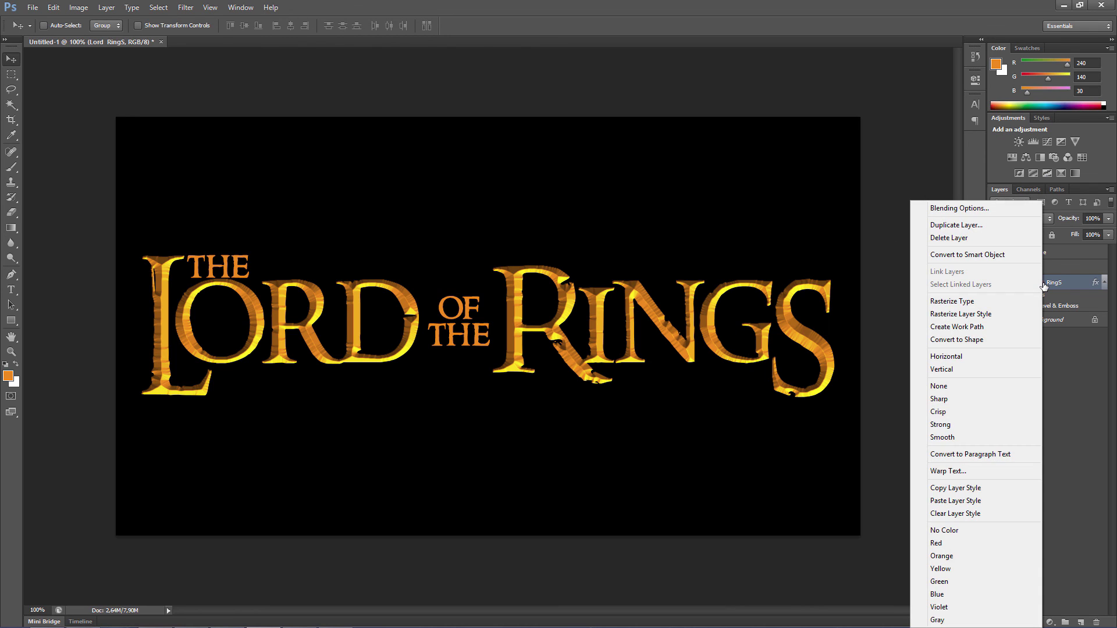
{"action": "left_click", "coordinate": [1006, 488]}
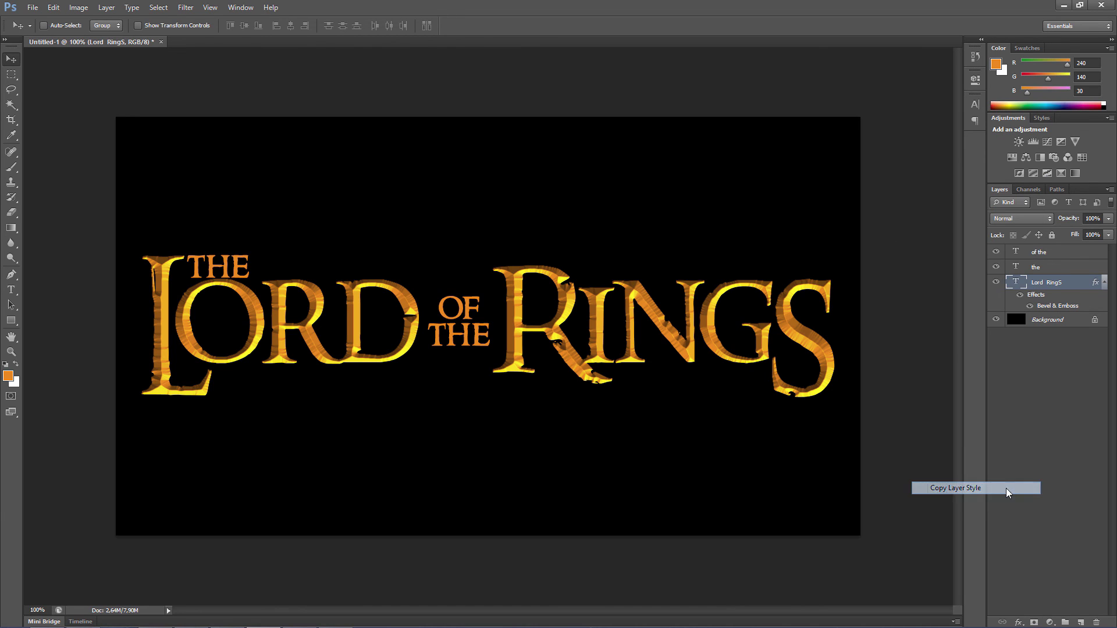
{"action": "left_click", "coordinate": [1050, 268]}
{"action": "right_click", "coordinate": [1050, 268]}
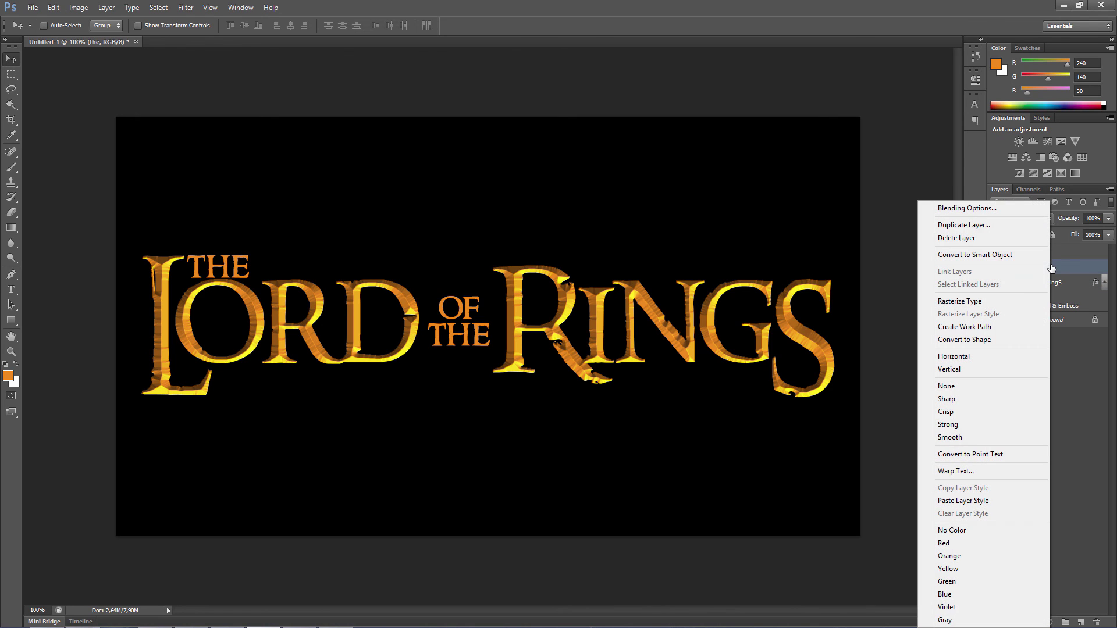
{"action": "left_click", "coordinate": [1003, 500]}
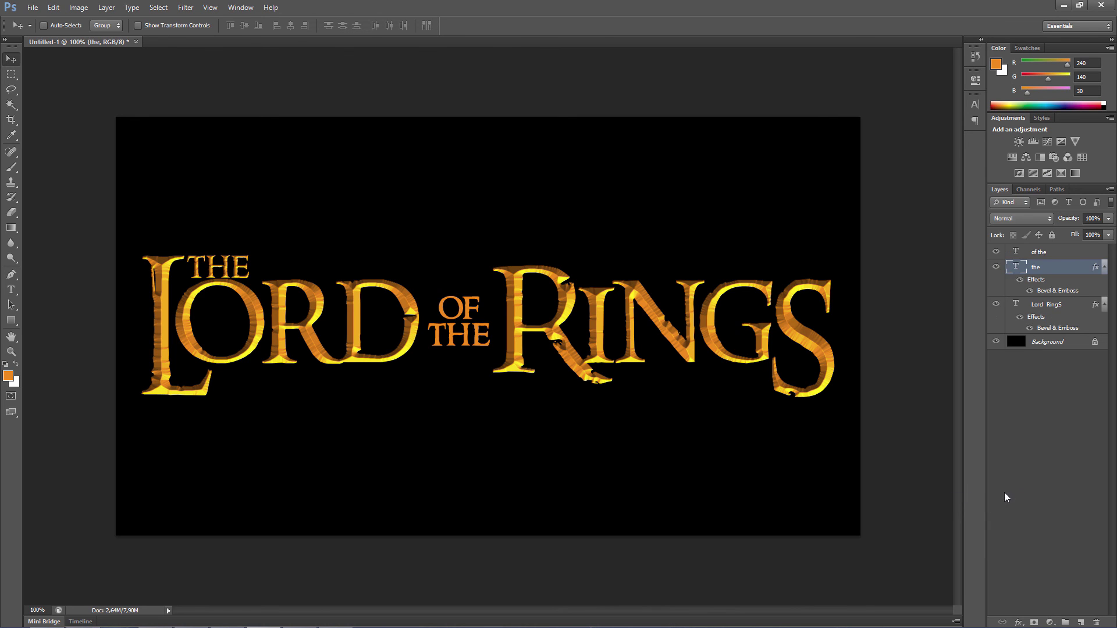
{"action": "left_click", "coordinate": [1038, 253]}
{"action": "right_click", "coordinate": [1038, 255]}
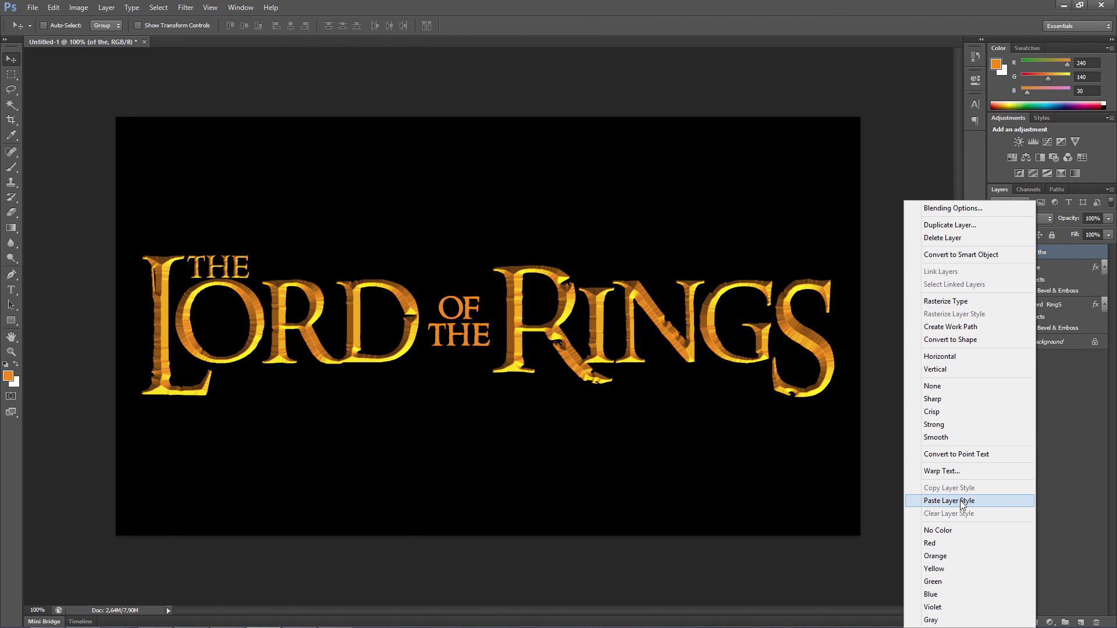
{"action": "left_click", "coordinate": [929, 501]}
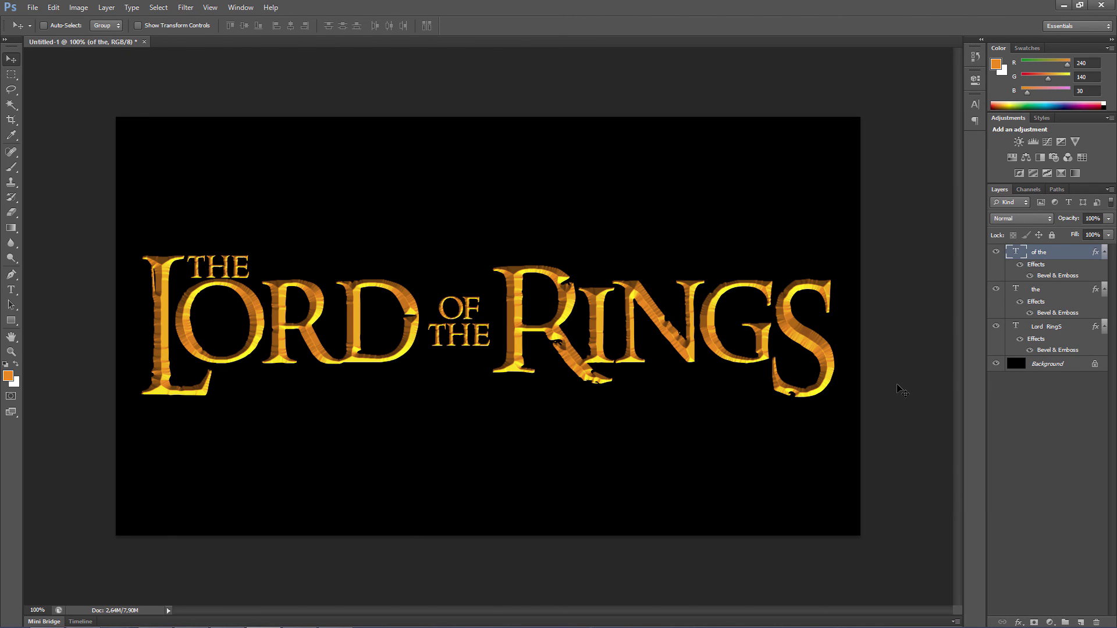